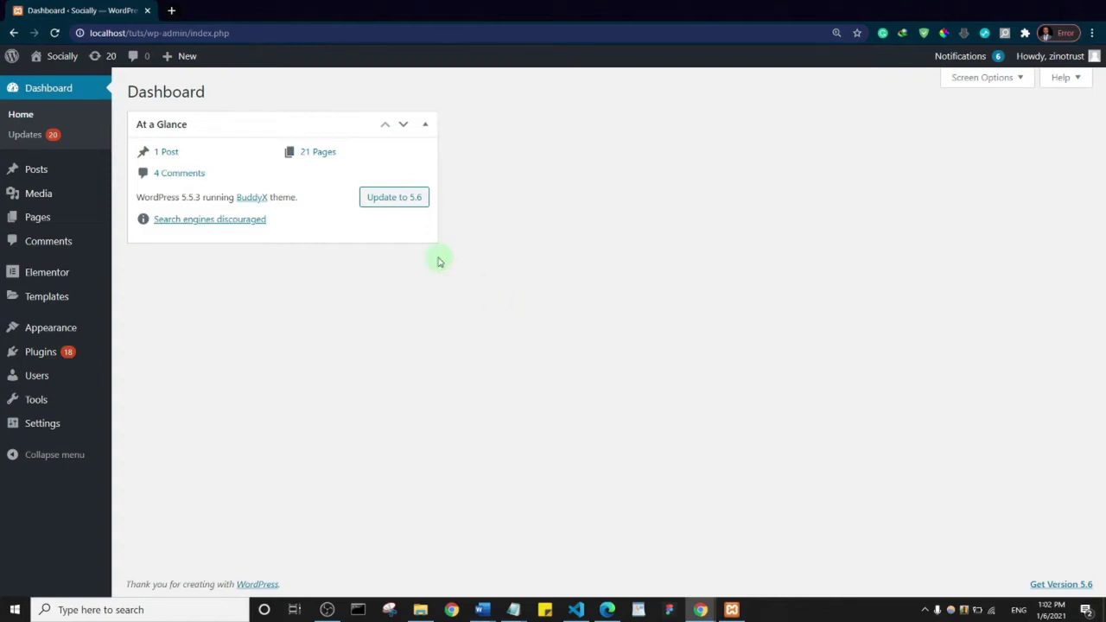
- Install and activate the "WP User Manager – User Profile Builder & Membership" plugin, found by searching the plugin directory for "wp user manager"
mouse_move(10, 357)
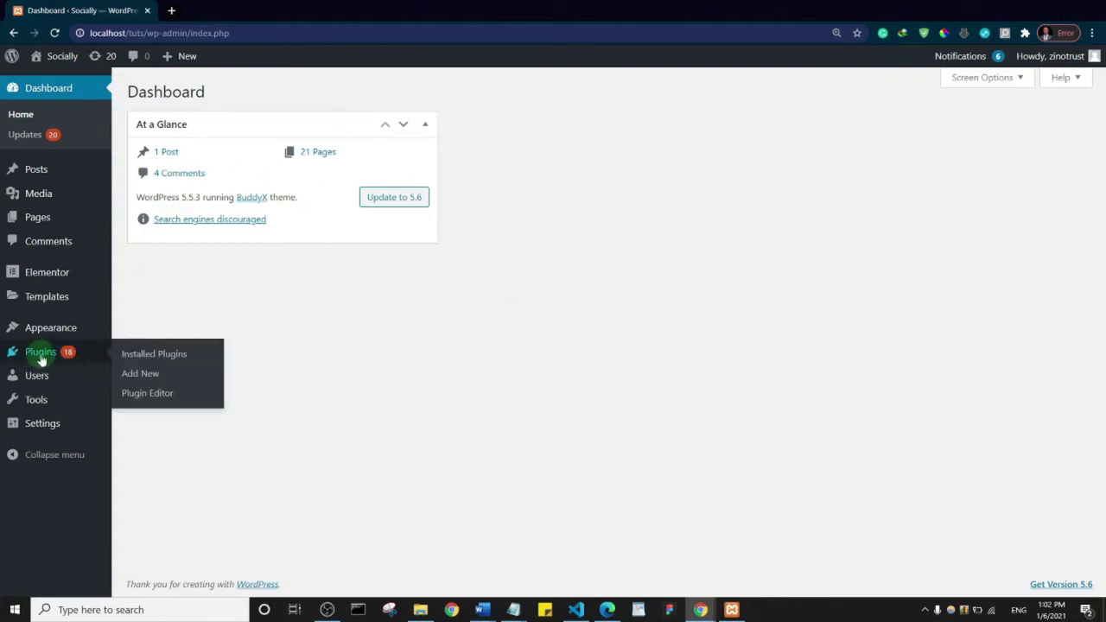
left_click(133, 381)
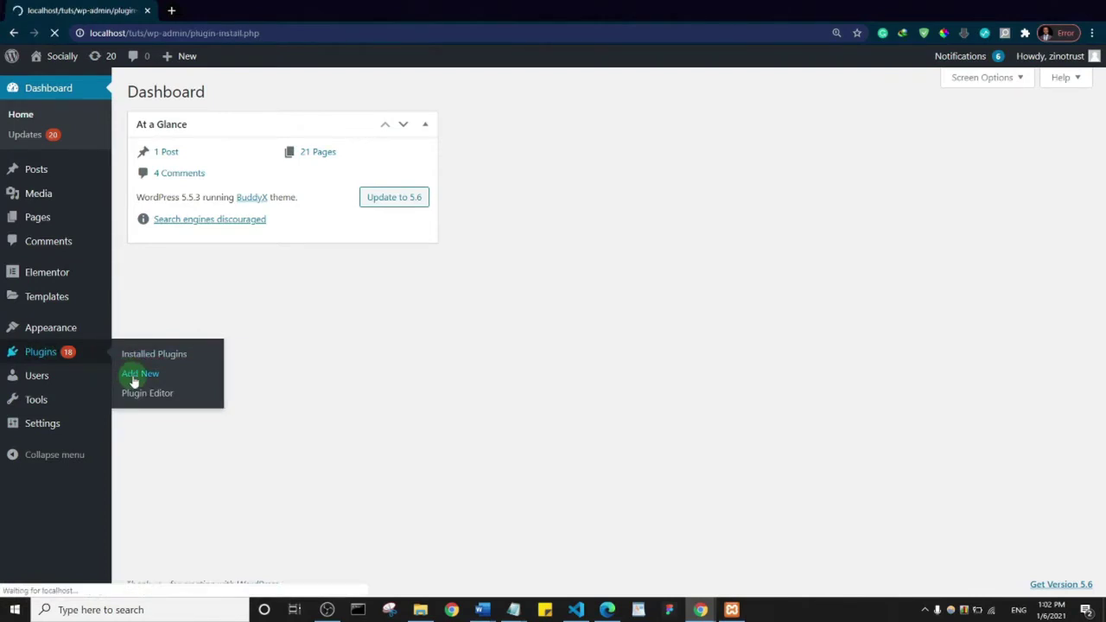
key("ctrl+f")
scroll(692, 348, "up", 10)
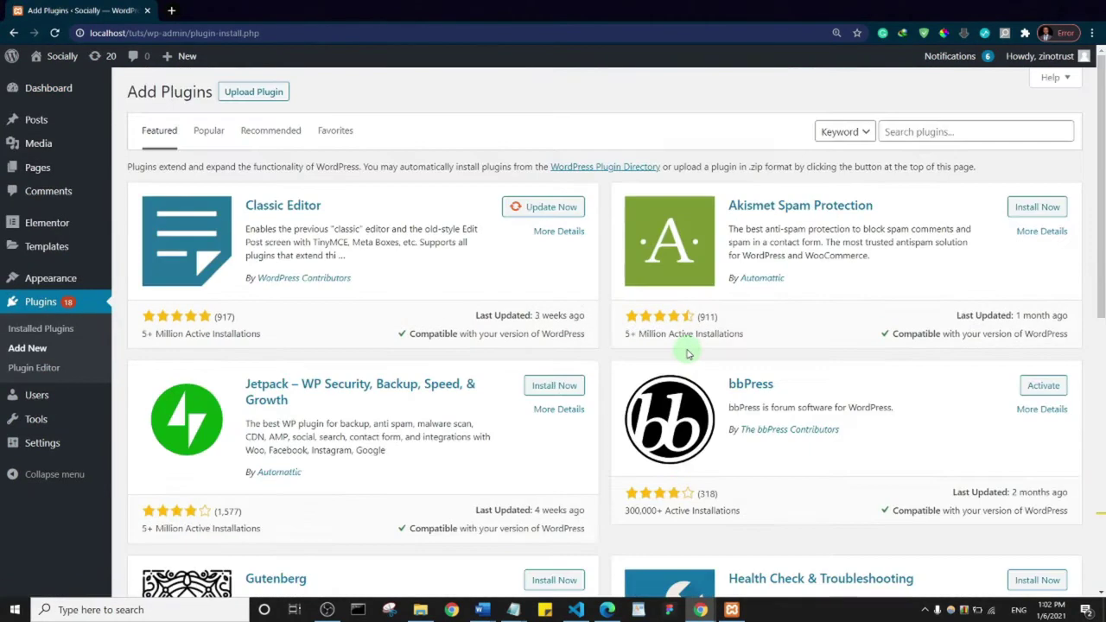
left_click(916, 131)
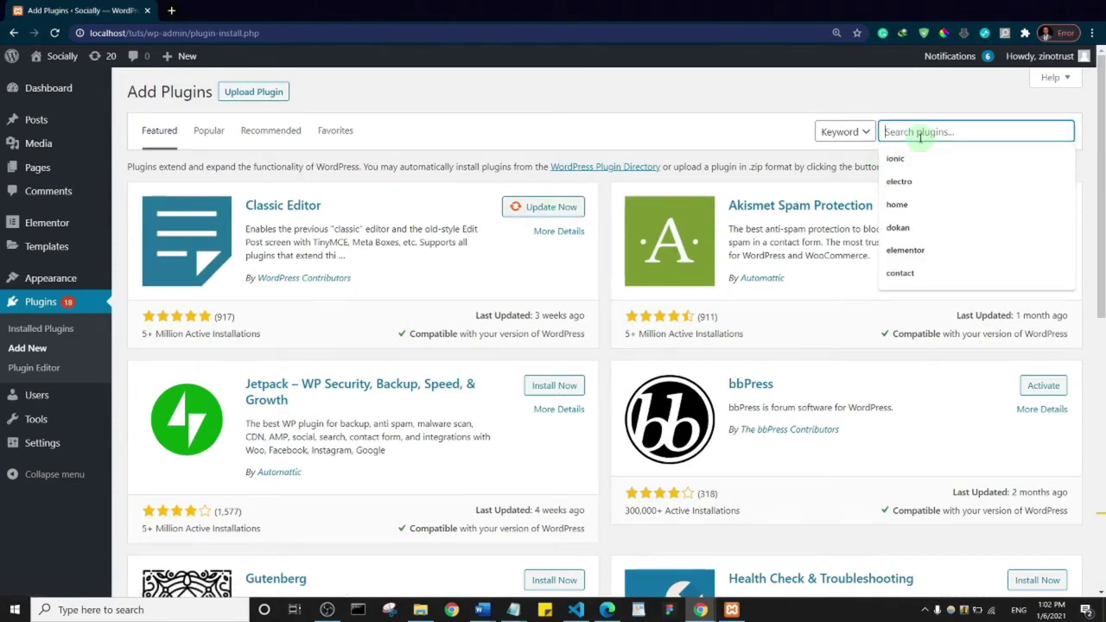
type("wp user me")
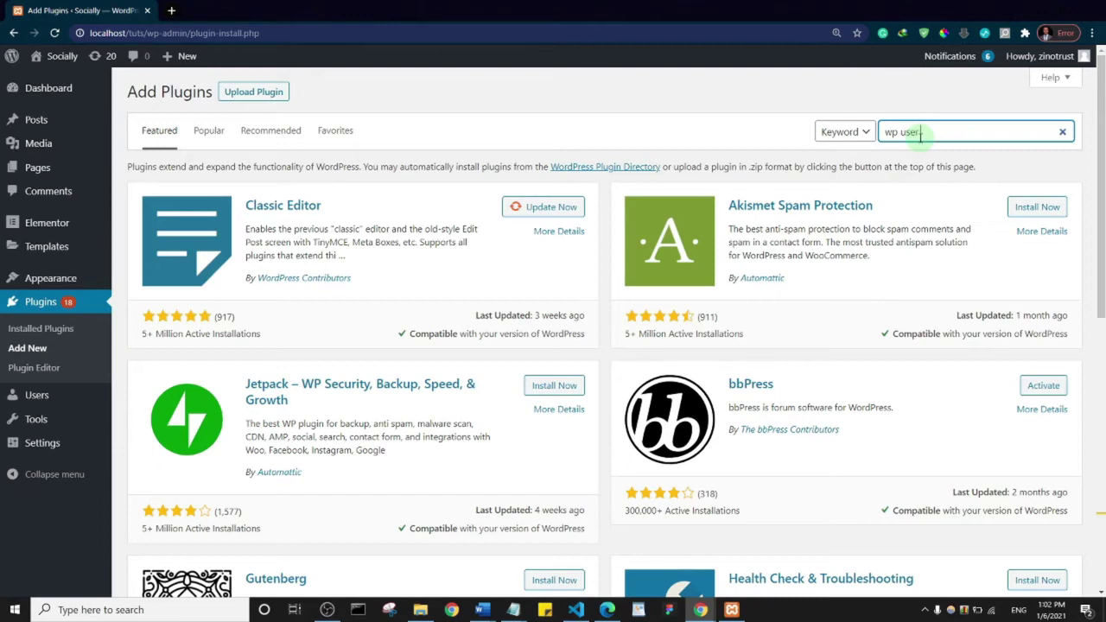
type("nager")
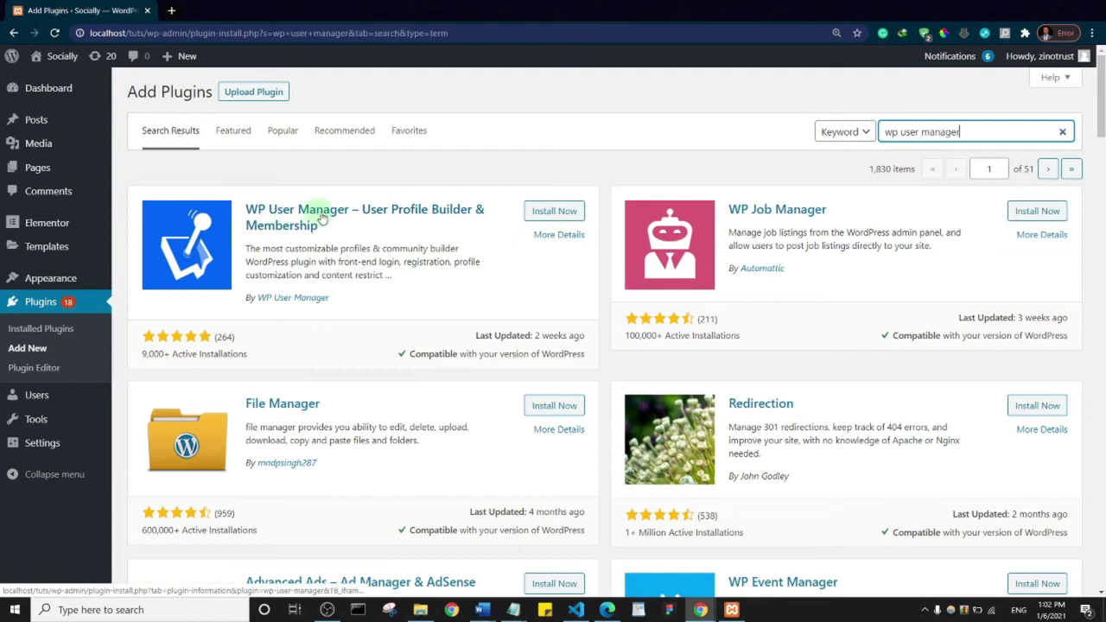
left_click(546, 213)
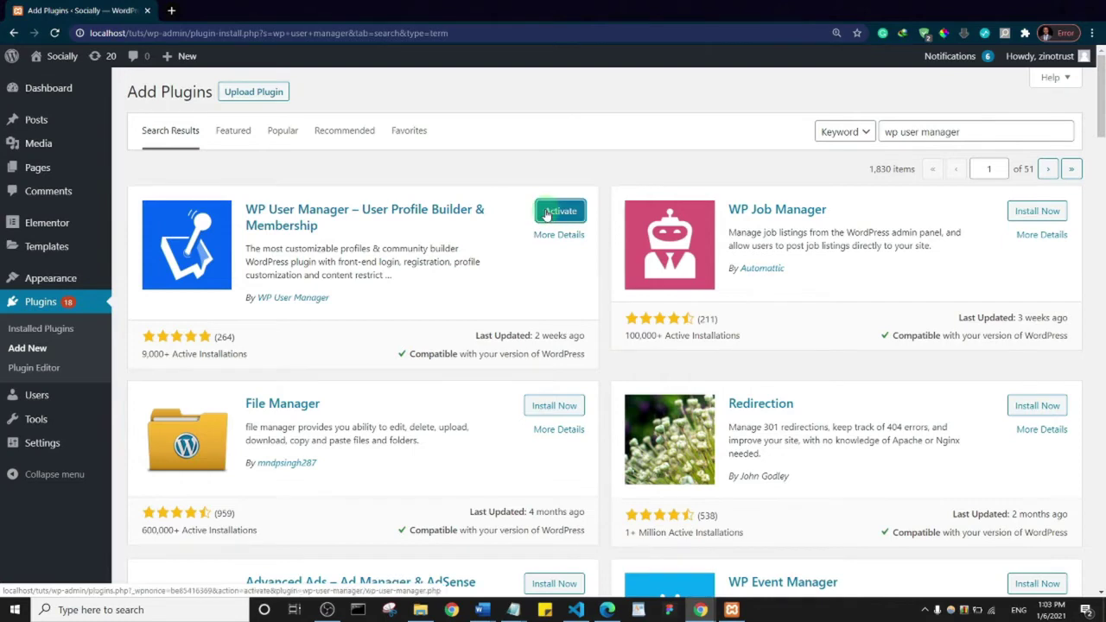
left_click(552, 216)
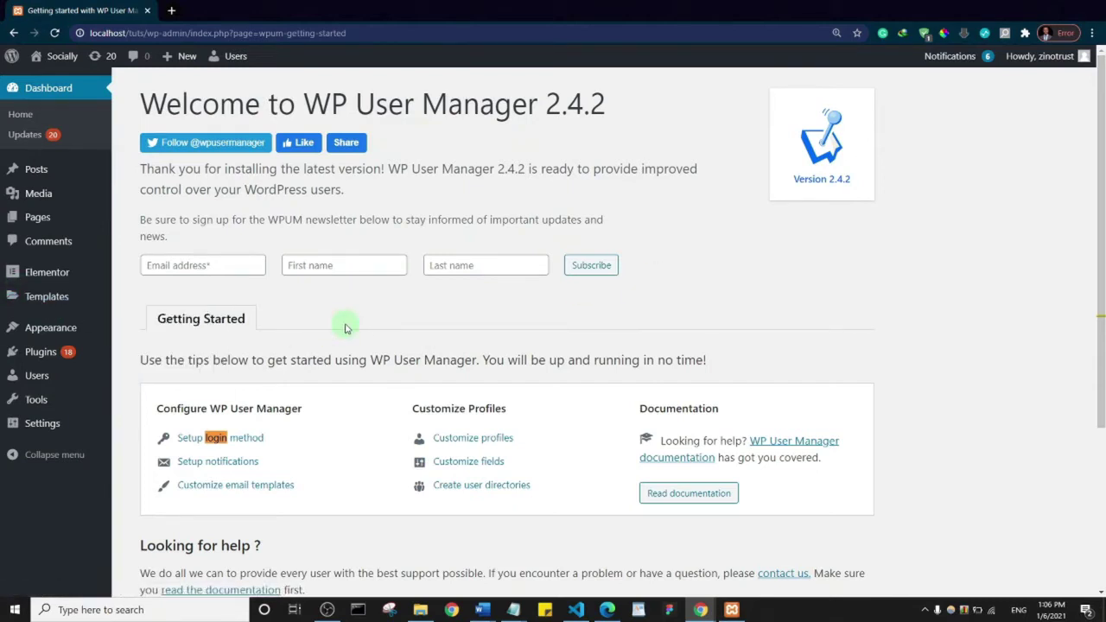
- Check the Membership and New User Default Role options in the site's General Settings in a separate browser tab, closing it when done
mouse_move(54, 425)
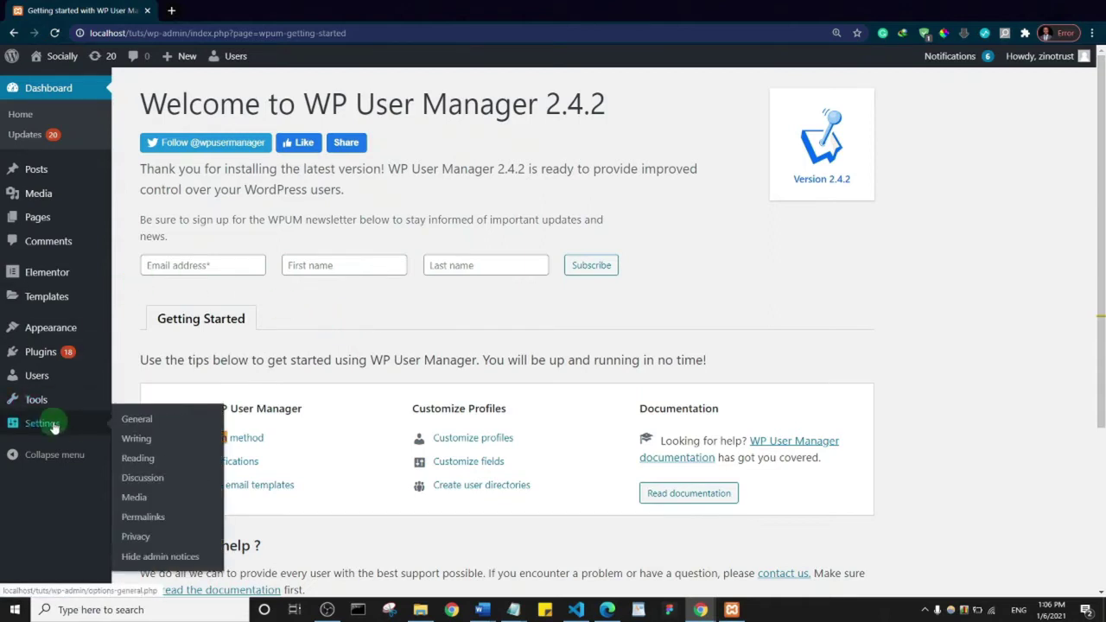
left_click(138, 423, "ctrl")
left_click(226, 10)
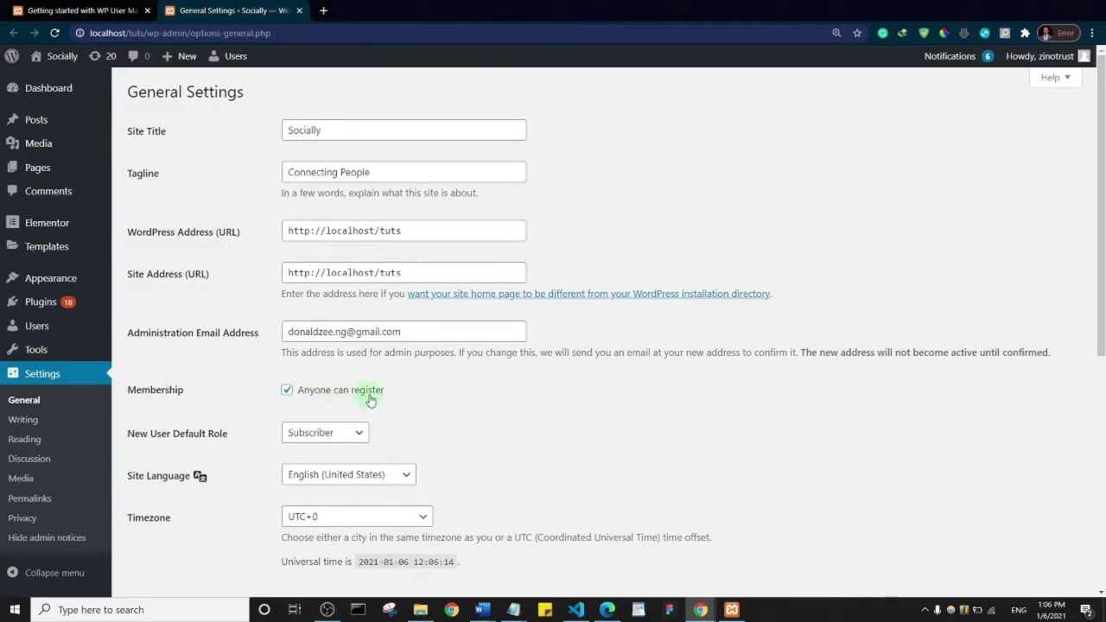
left_click(327, 432)
left_click(411, 436)
scroll(413, 389, "down", 5)
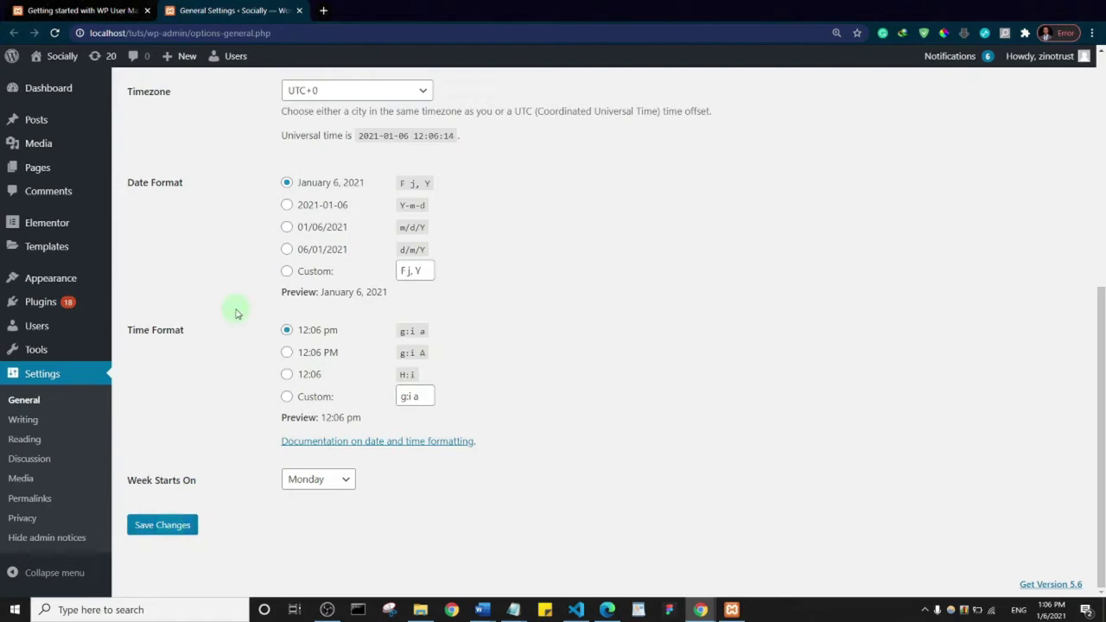
key("ctrl+w")
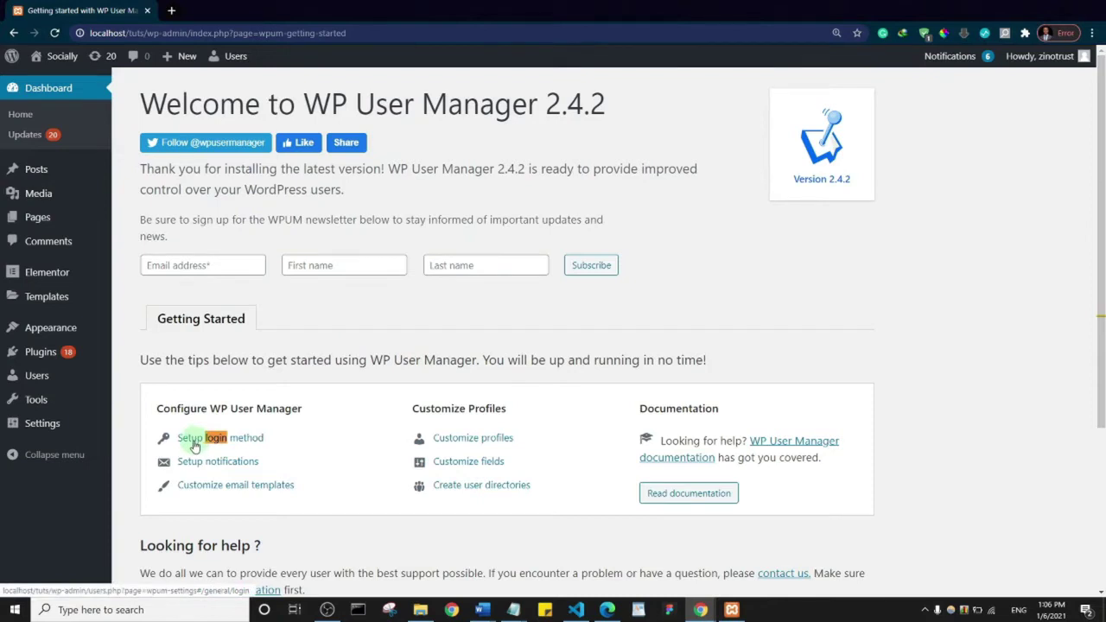
- Open the WP User Manager settings in a new browser tab and review the General page assignments, including login, password recovery and profile
left_click(193, 445, "ctrl")
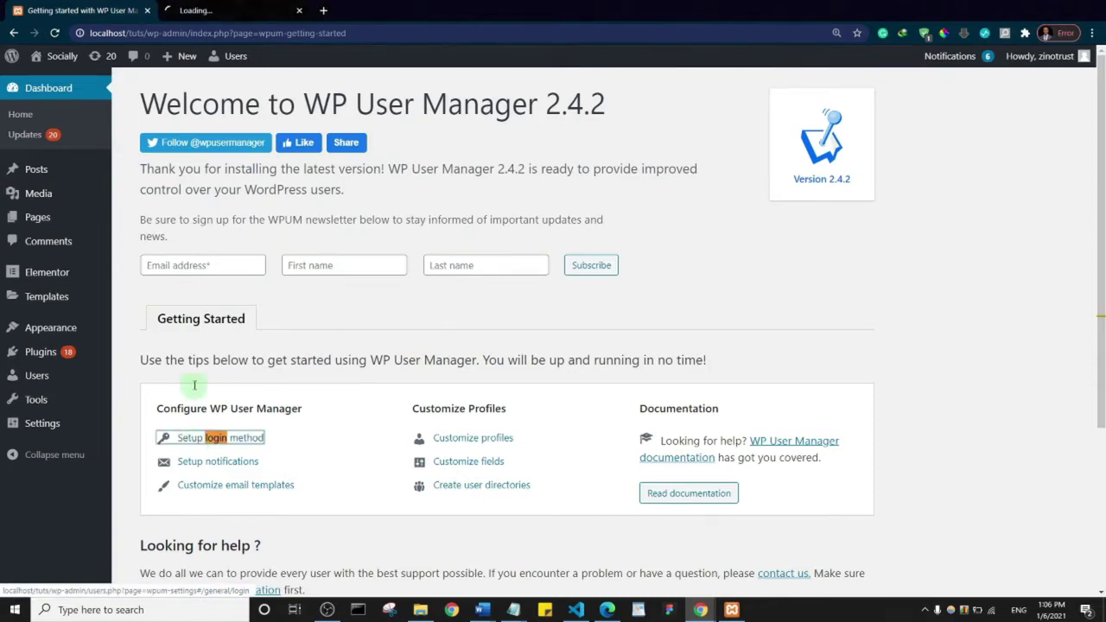
left_click(234, 8)
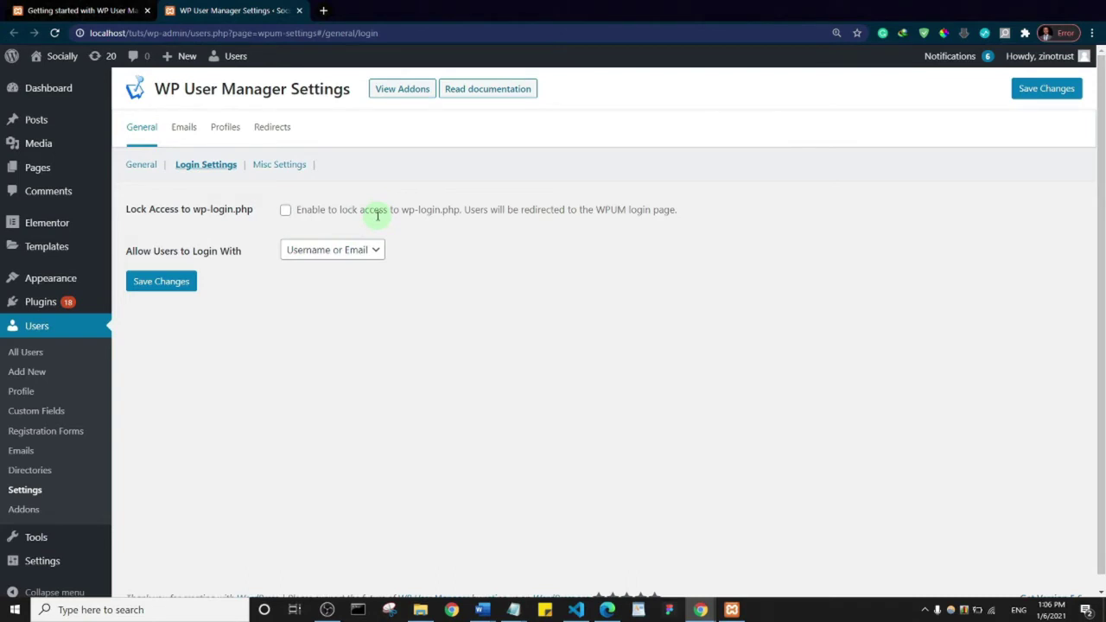
left_click(140, 167)
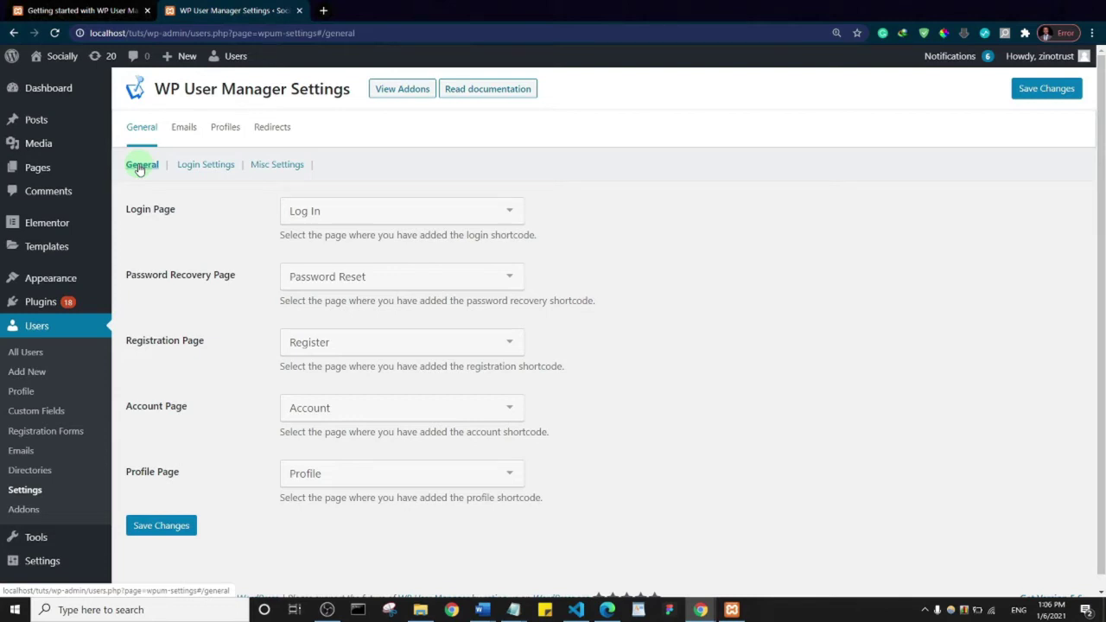
left_click(142, 135)
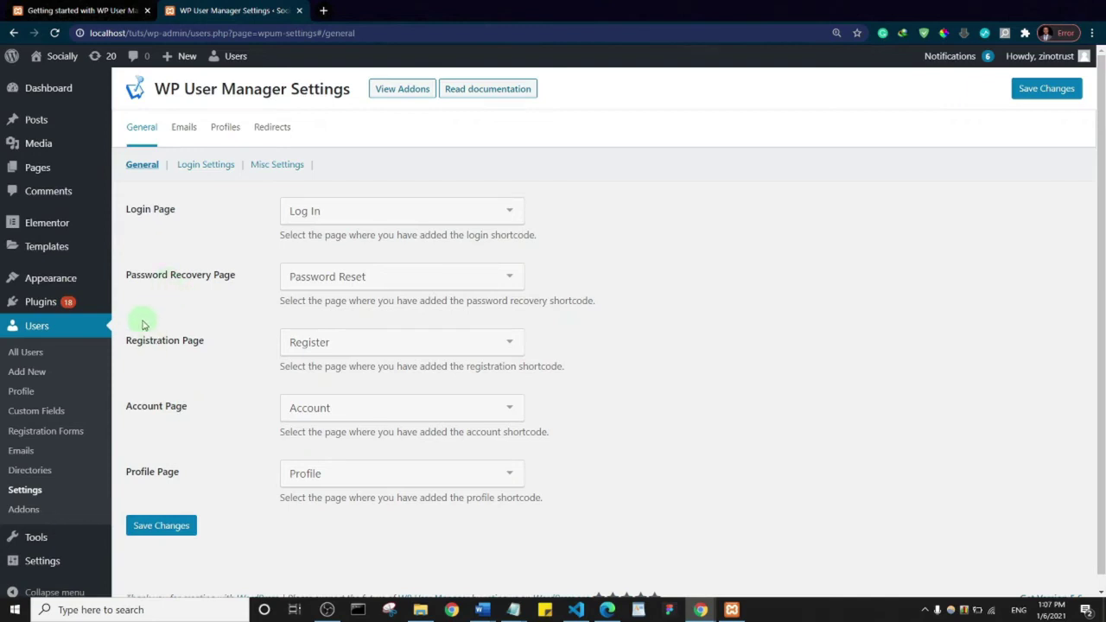
left_click(411, 215)
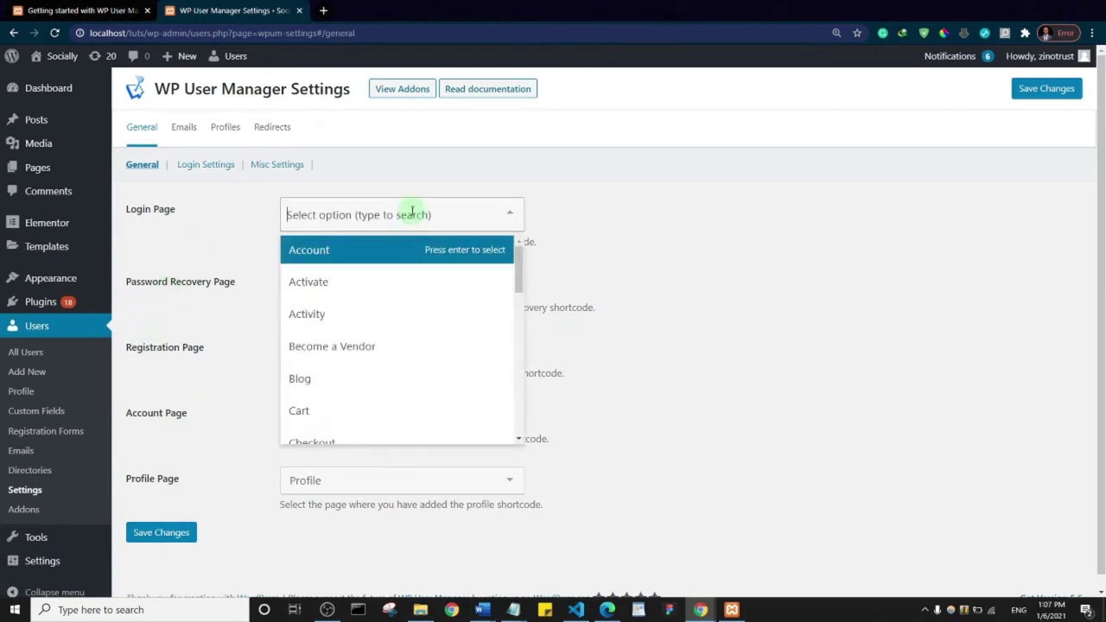
left_click(652, 201)
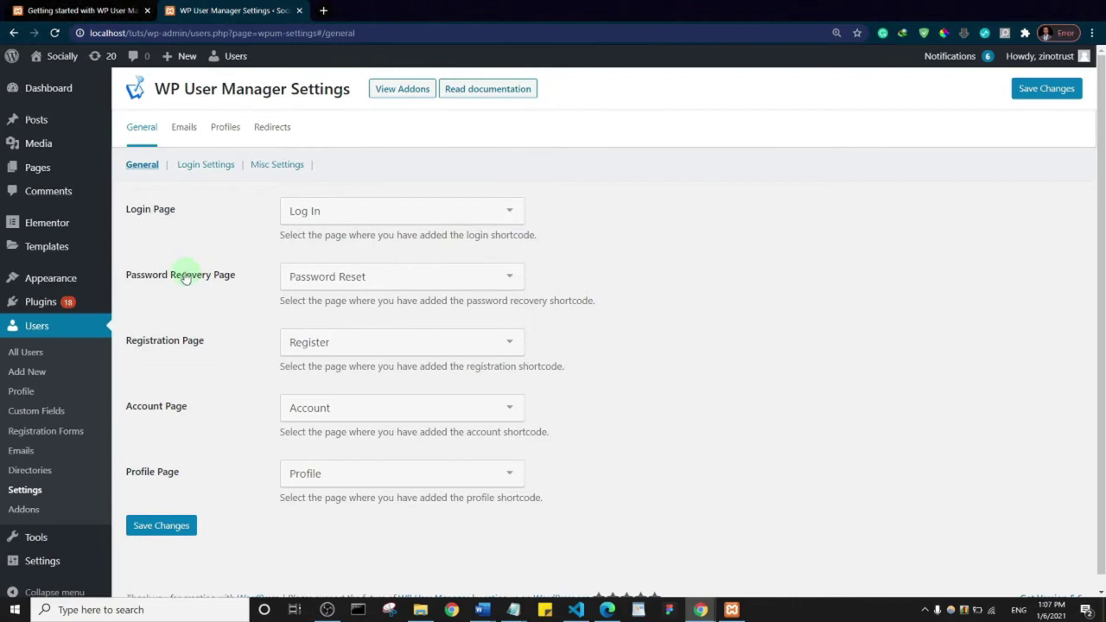
left_click(375, 283)
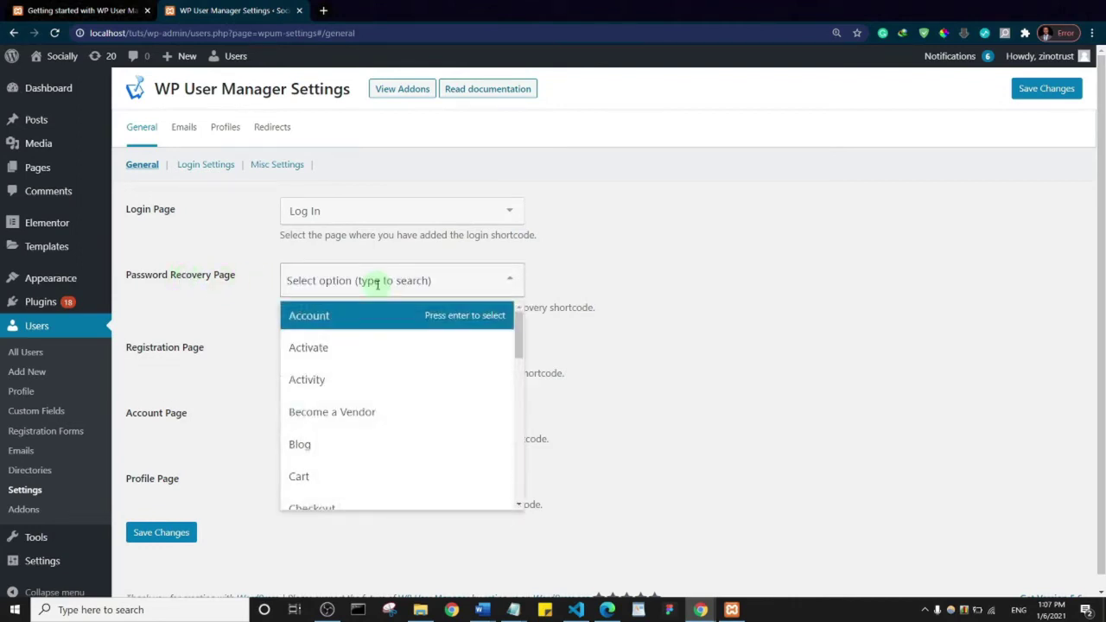
left_click(750, 256)
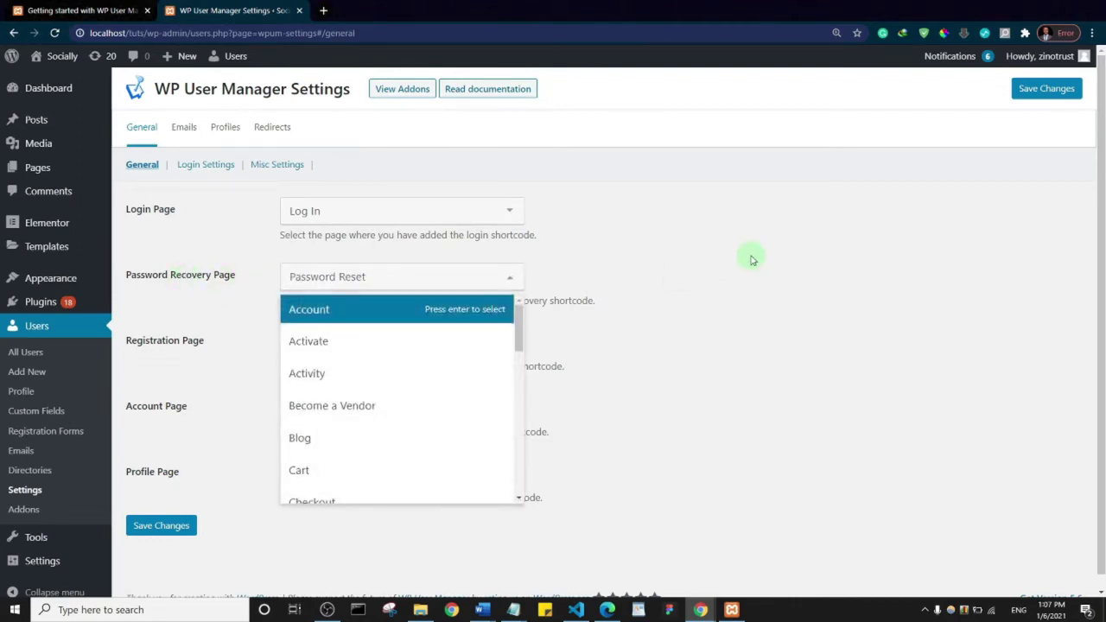
left_click(472, 216)
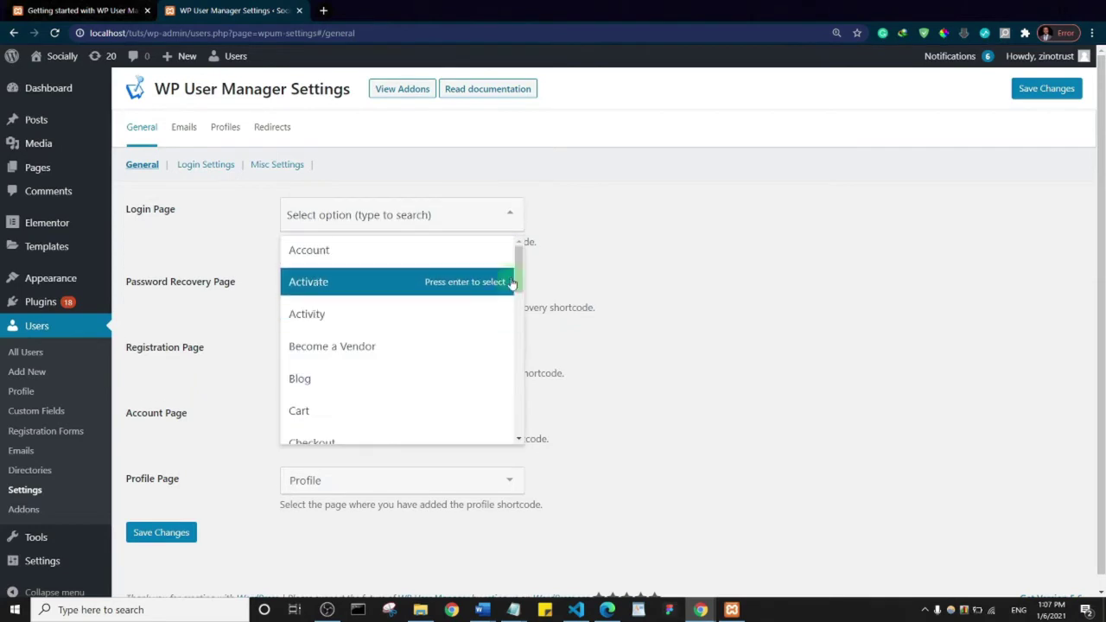
left_click_drag(518, 259, 521, 354)
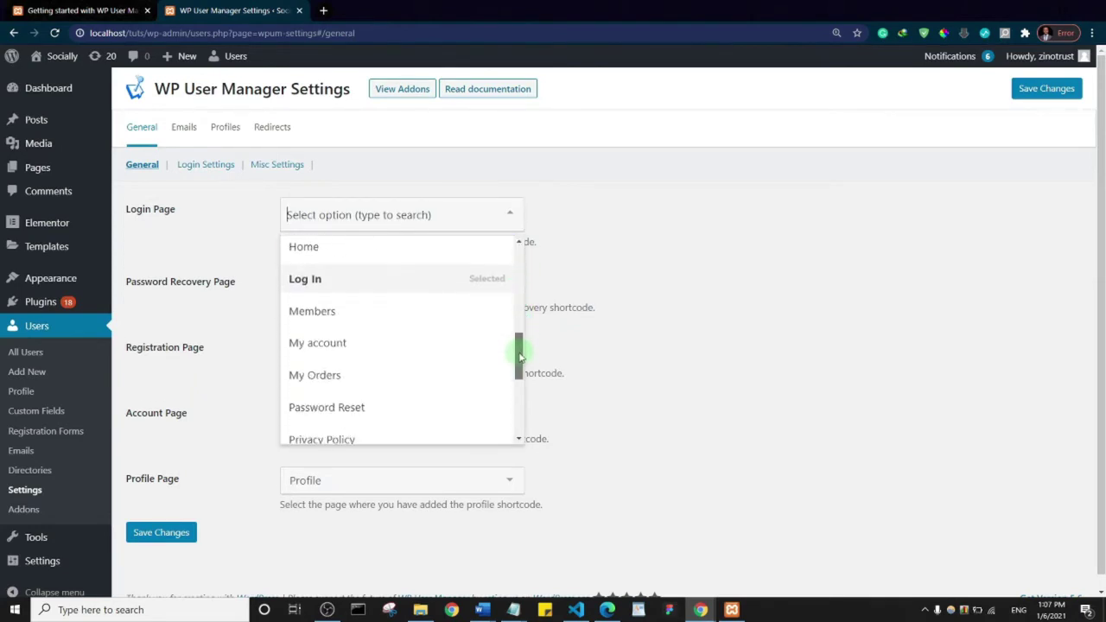
left_click(704, 259)
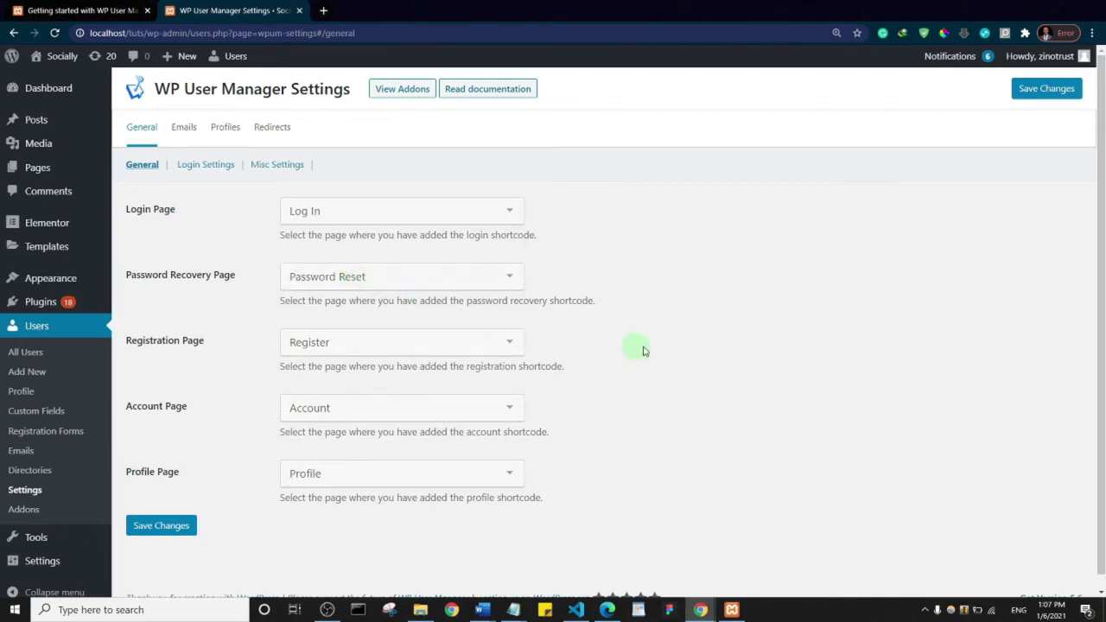
left_click(507, 474)
left_click_drag(518, 294, 516, 415)
left_click(357, 314)
- In the Login Settings, lock access to wp-login.php, allow users to log in with Username or Email, and save the changes
left_click(206, 167)
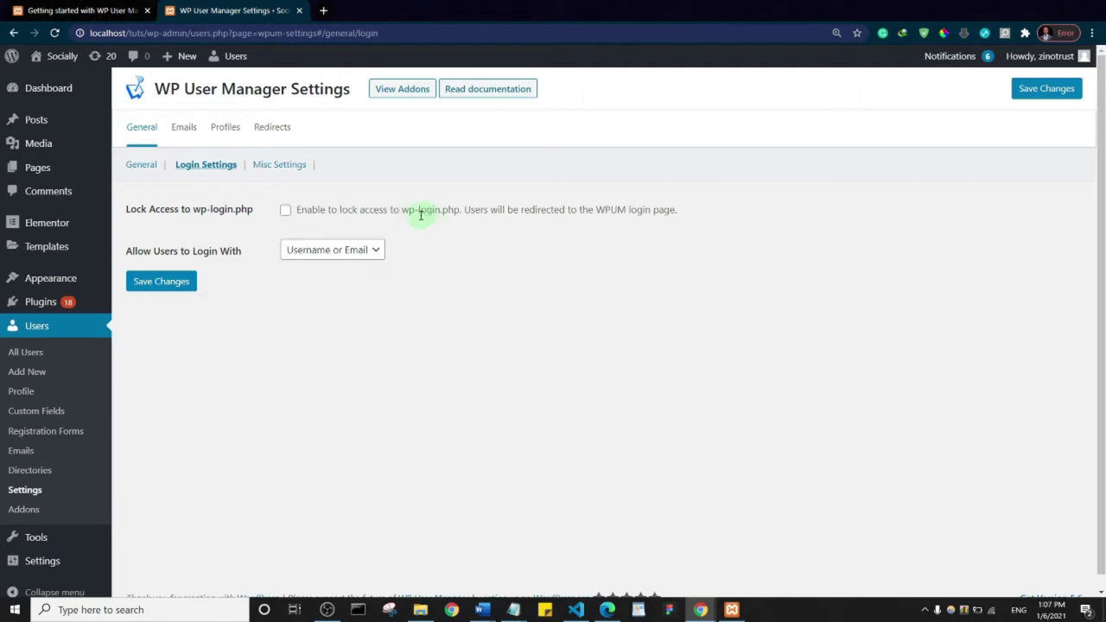
left_click(285, 212)
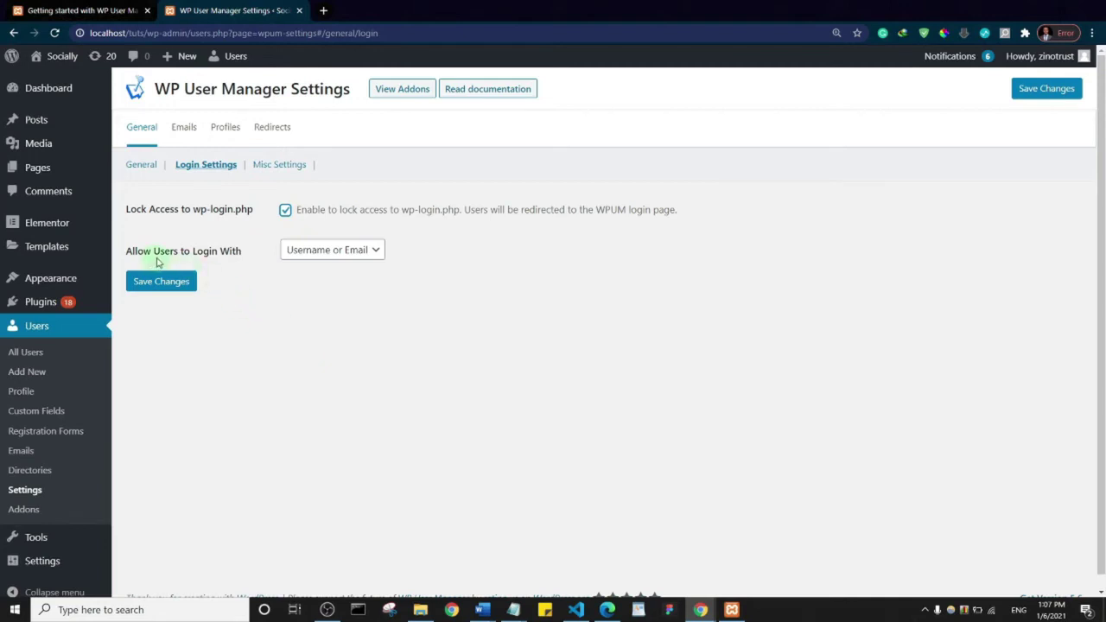
left_click(375, 255)
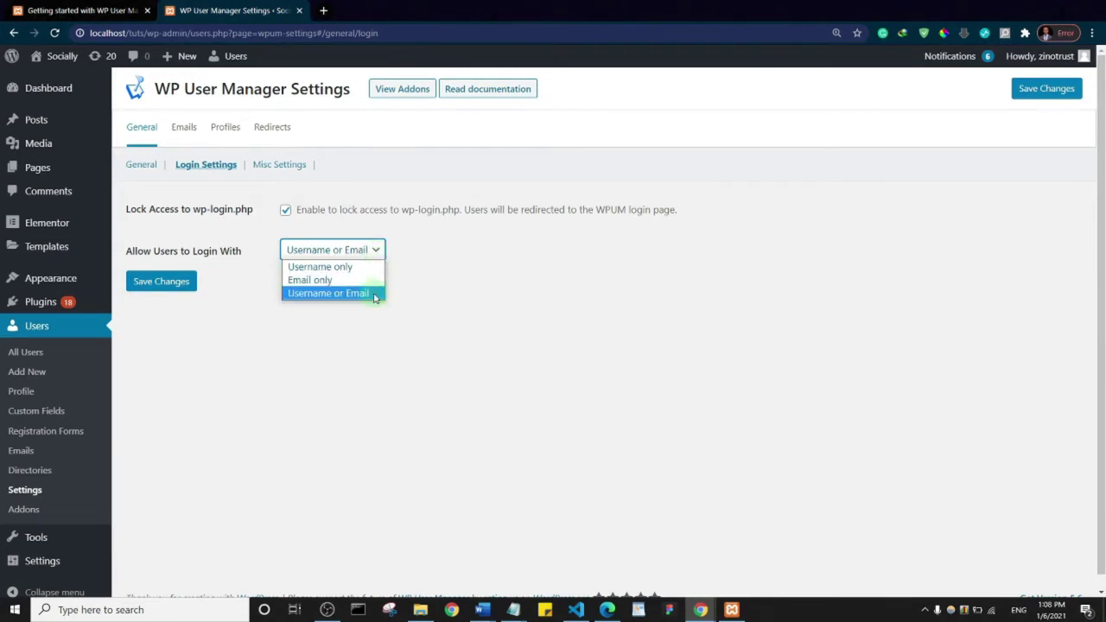
left_click(322, 295)
left_click(161, 283)
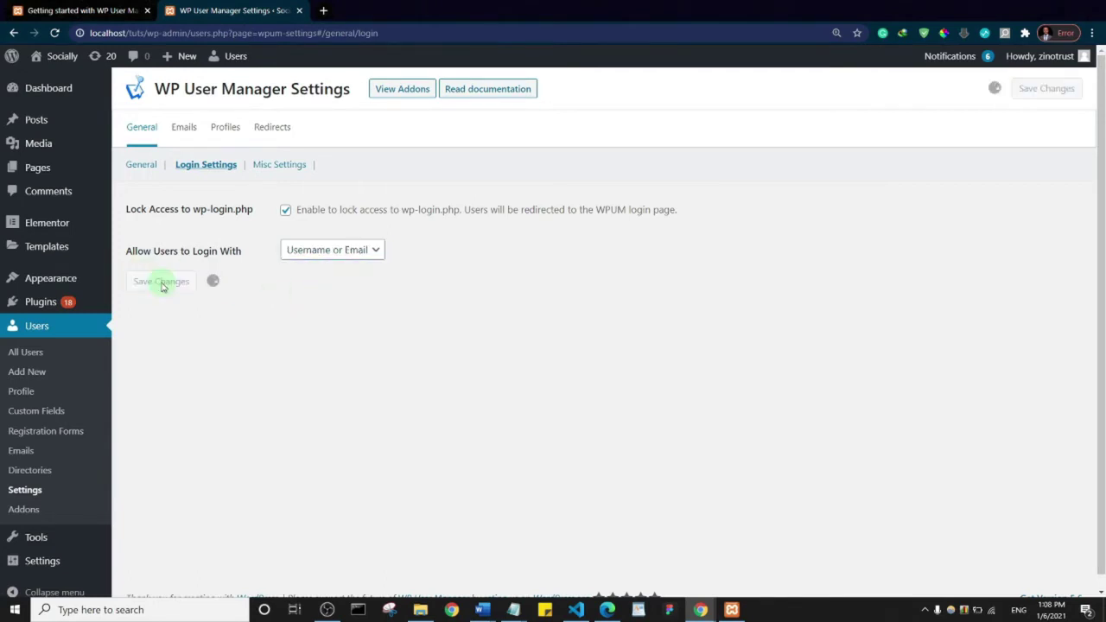
- Open the Misc Settings of WP User Manager
left_click(279, 213)
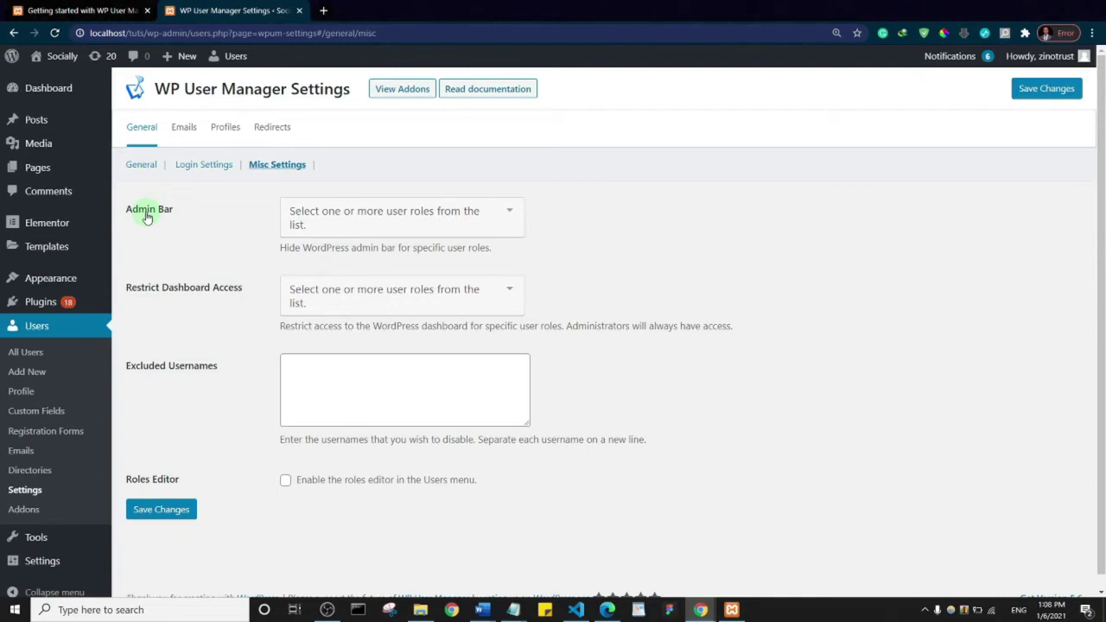
left_click(421, 218)
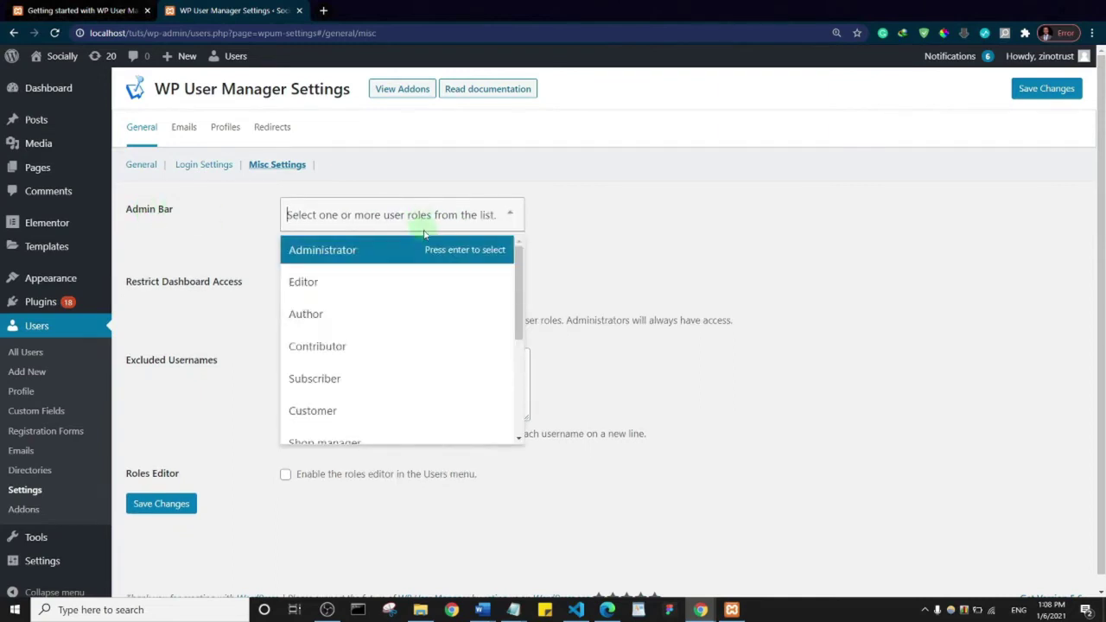
left_click(423, 250)
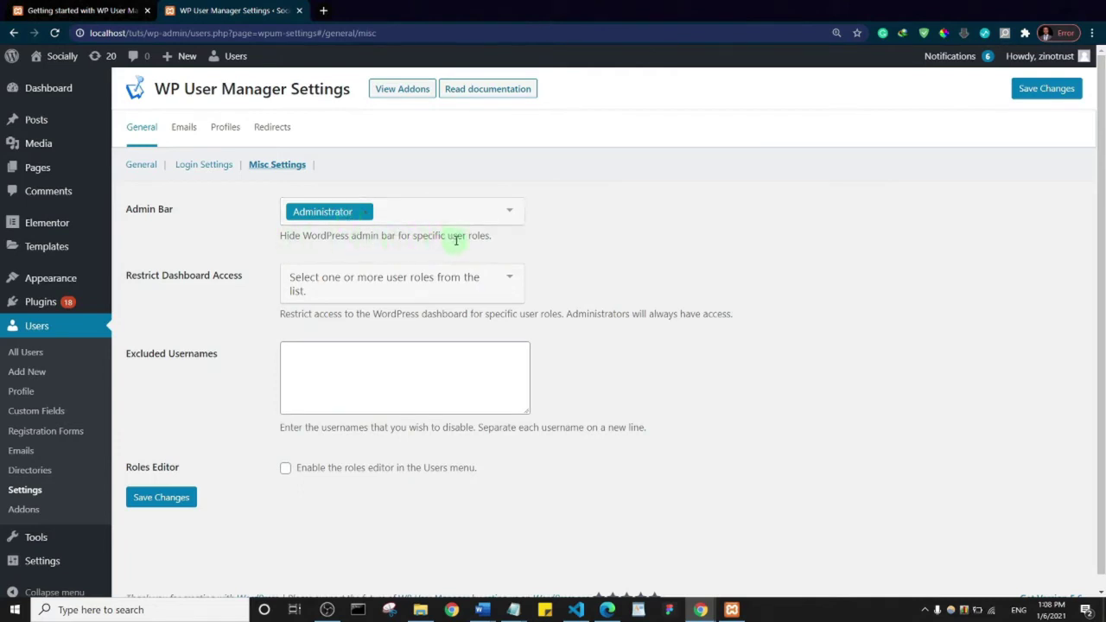
left_click(366, 212)
- Set both the Admin Bar hiding option and Restrict Dashboard Access to the Subscriber role
left_click(321, 215)
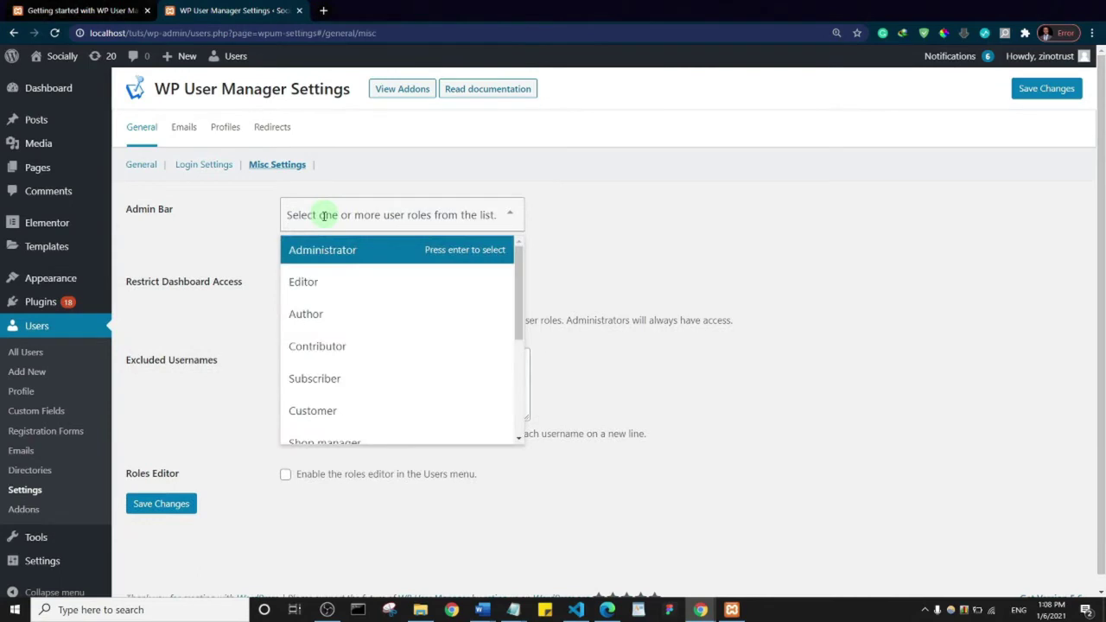
scroll(351, 321, "down", 3)
scroll(351, 321, "up", 5)
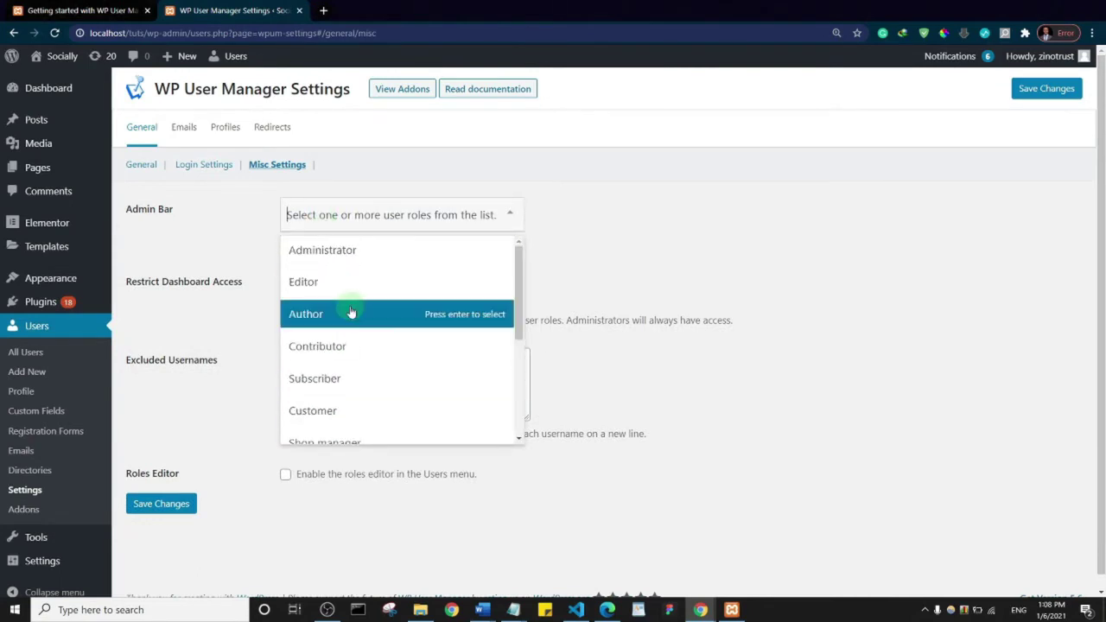
left_click(351, 378)
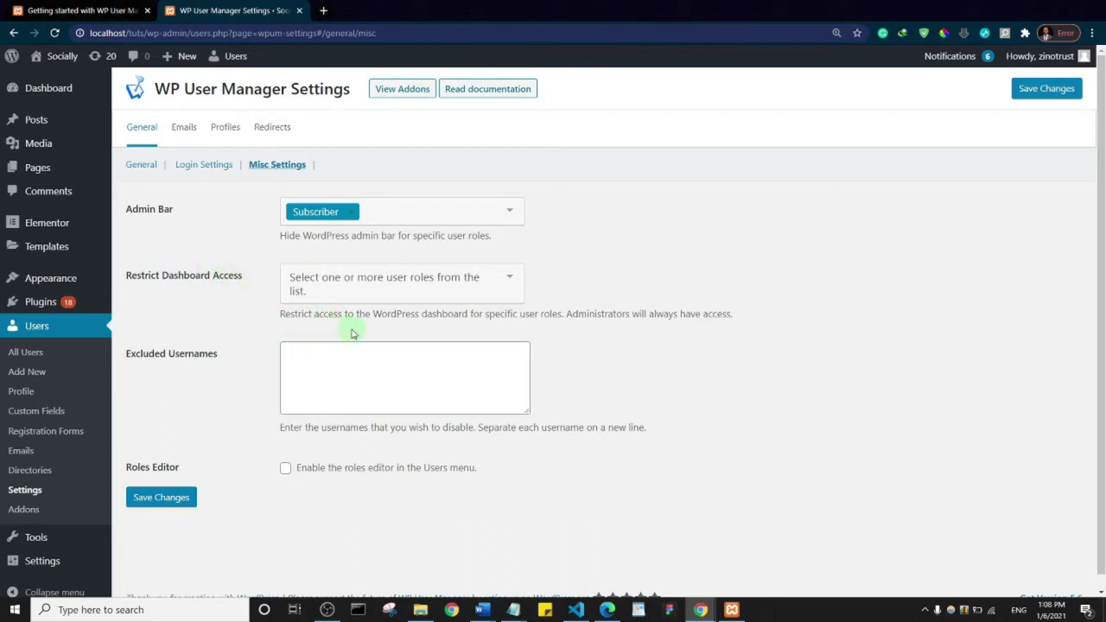
left_click(356, 278)
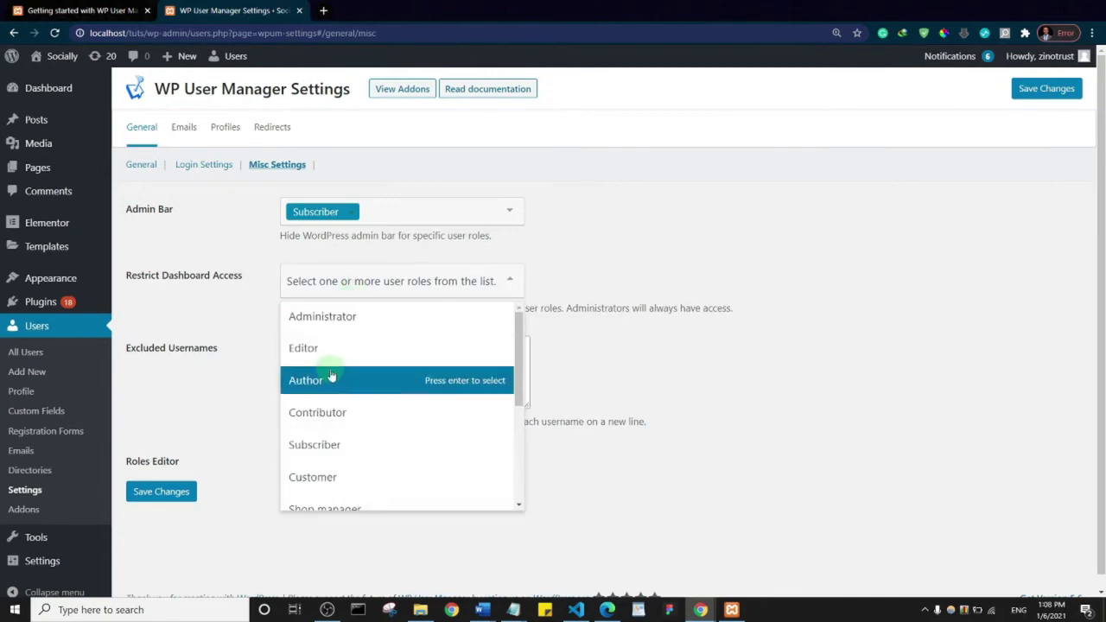
left_click(348, 444)
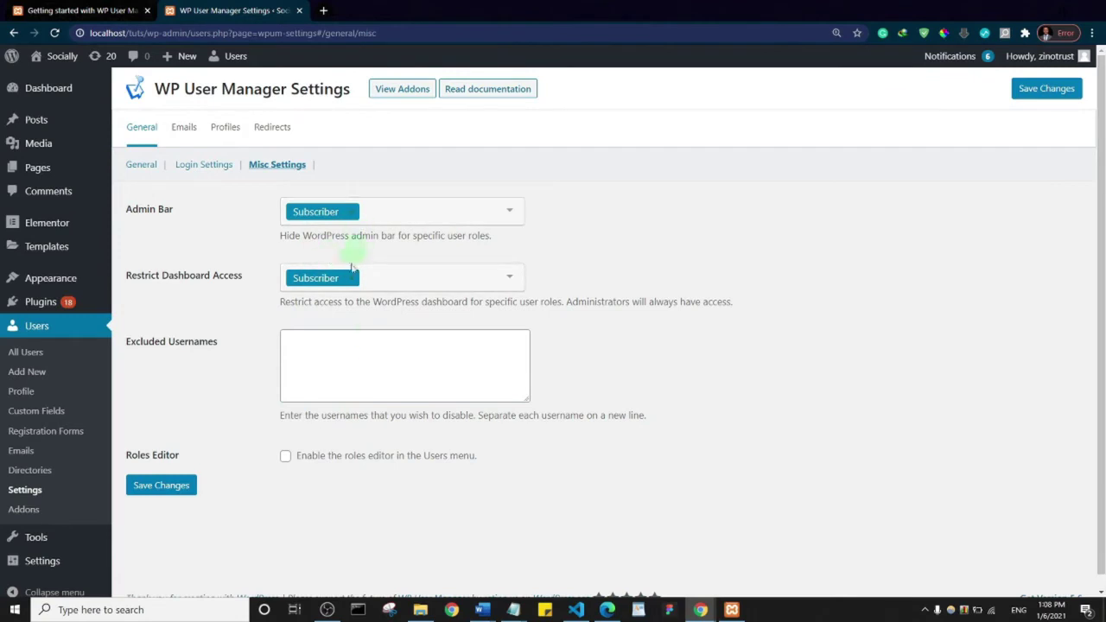
- Leave Excluded Usernames empty and save the Misc Settings with the Subscriber restrictions
left_click(338, 356)
left_click(218, 378)
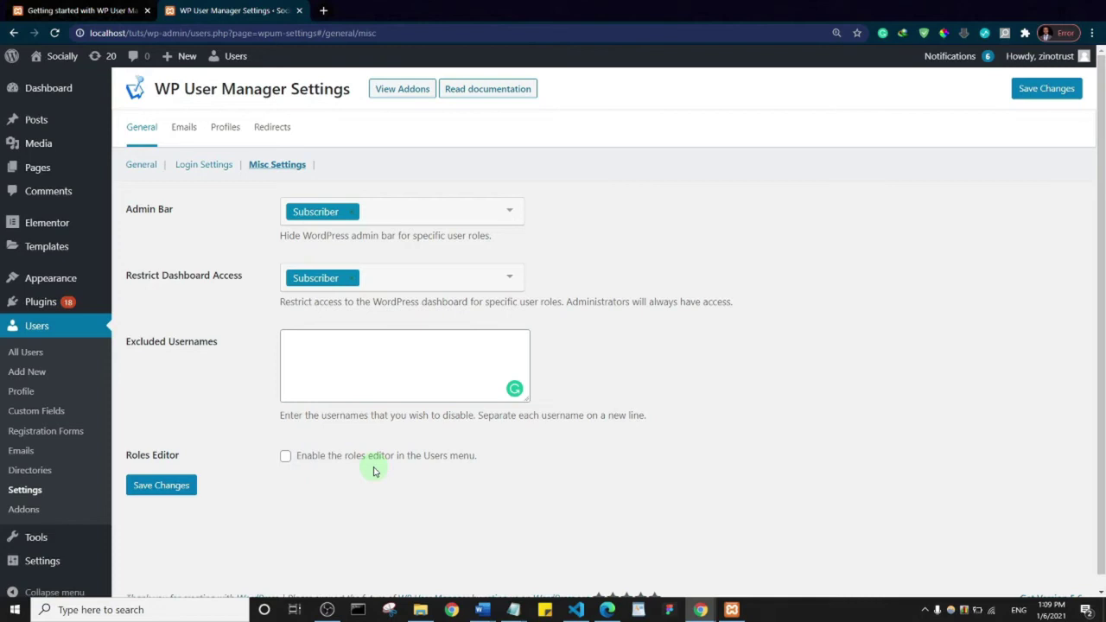
left_click(169, 488)
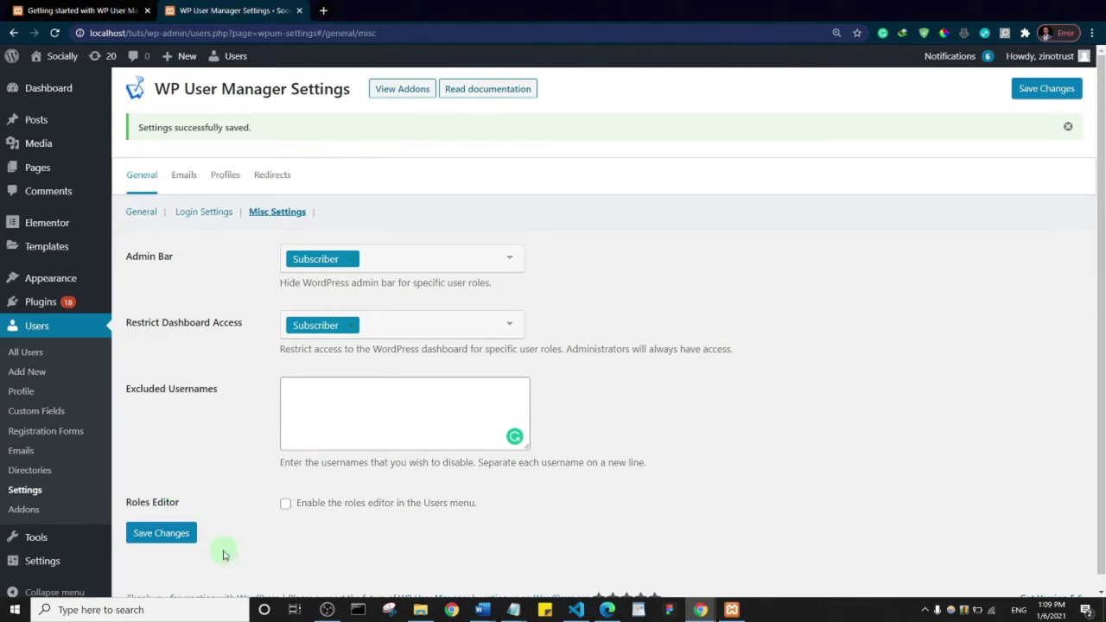
- Review the Emails settings and the Profiles, Profiles Content and Account settings of WP User Manager
left_click(183, 175)
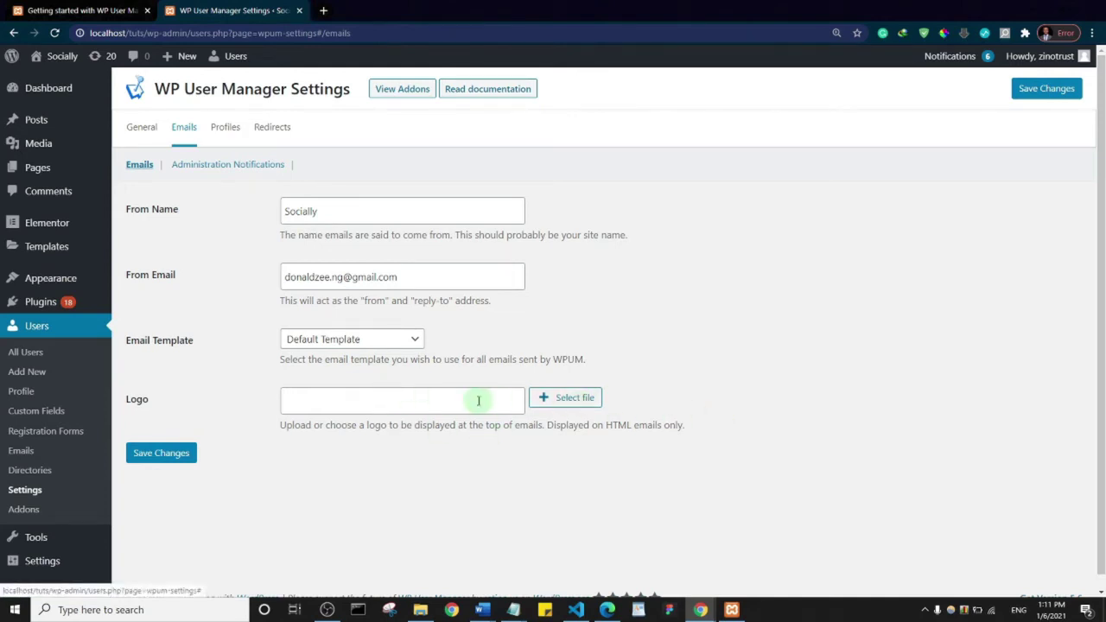
left_click(226, 129)
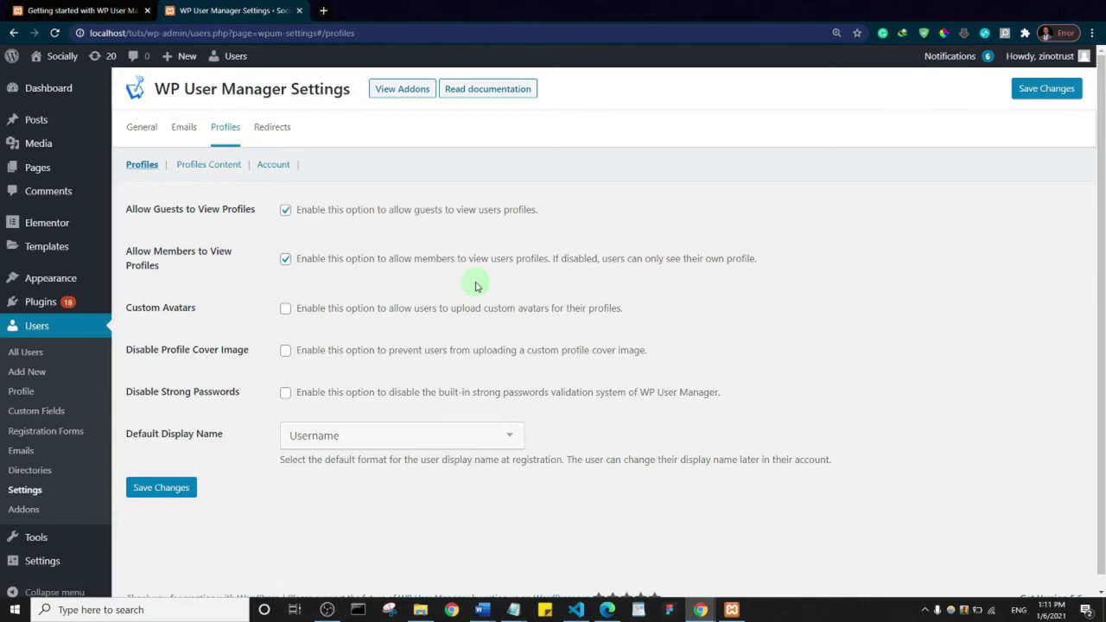
left_click(223, 171)
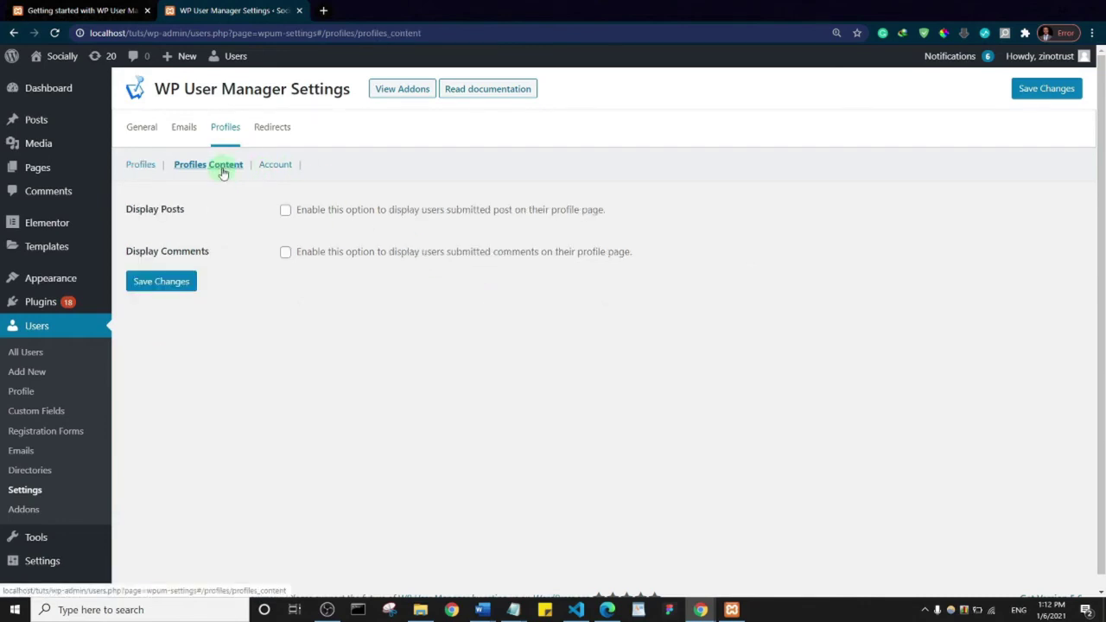
left_click(280, 170)
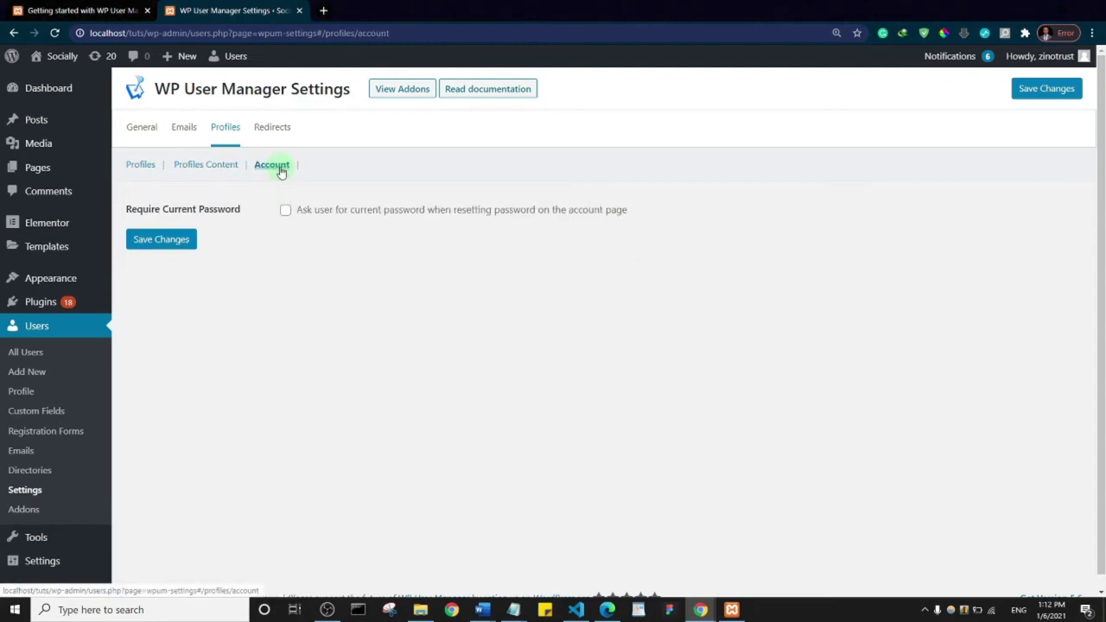
left_click(143, 170)
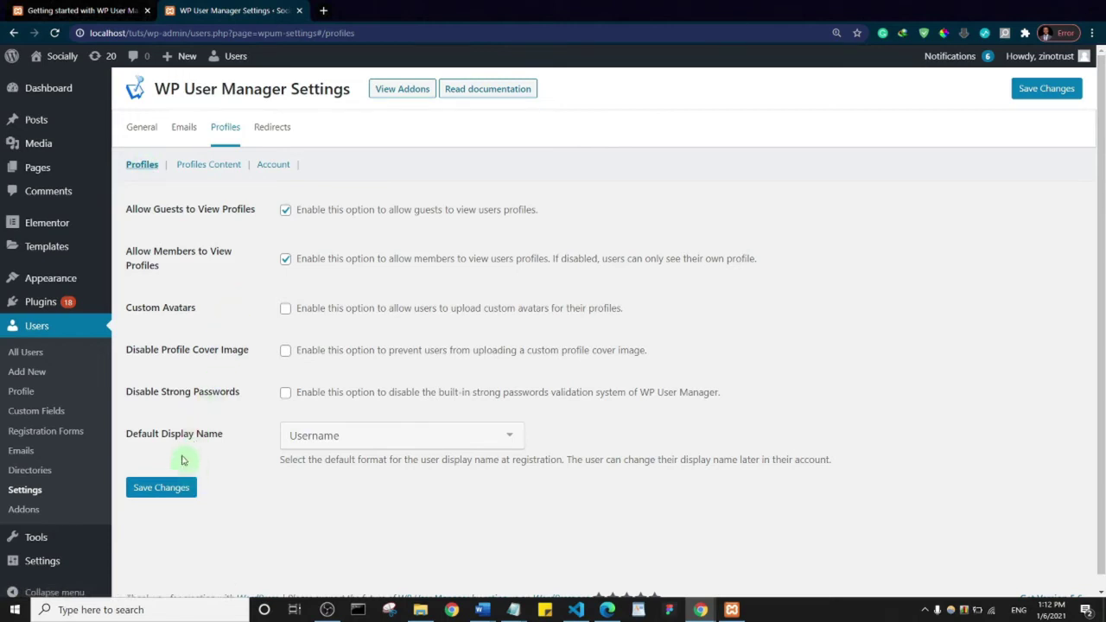
- Open Registration Forms in a new browser tab and start customizing the default registration form
left_click(36, 436)
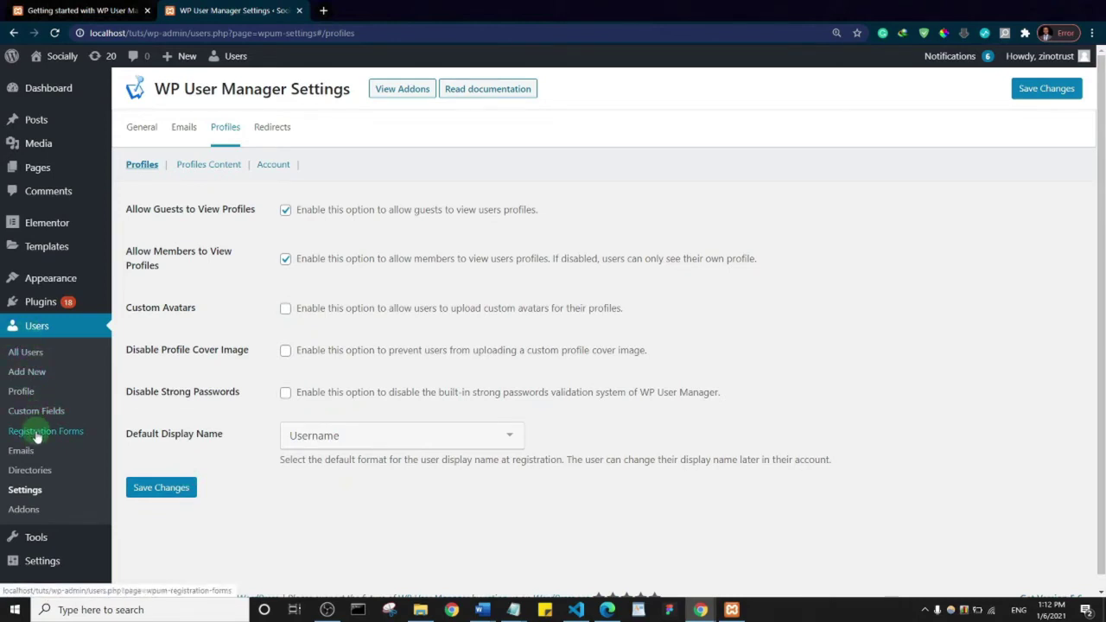
left_click(381, 8)
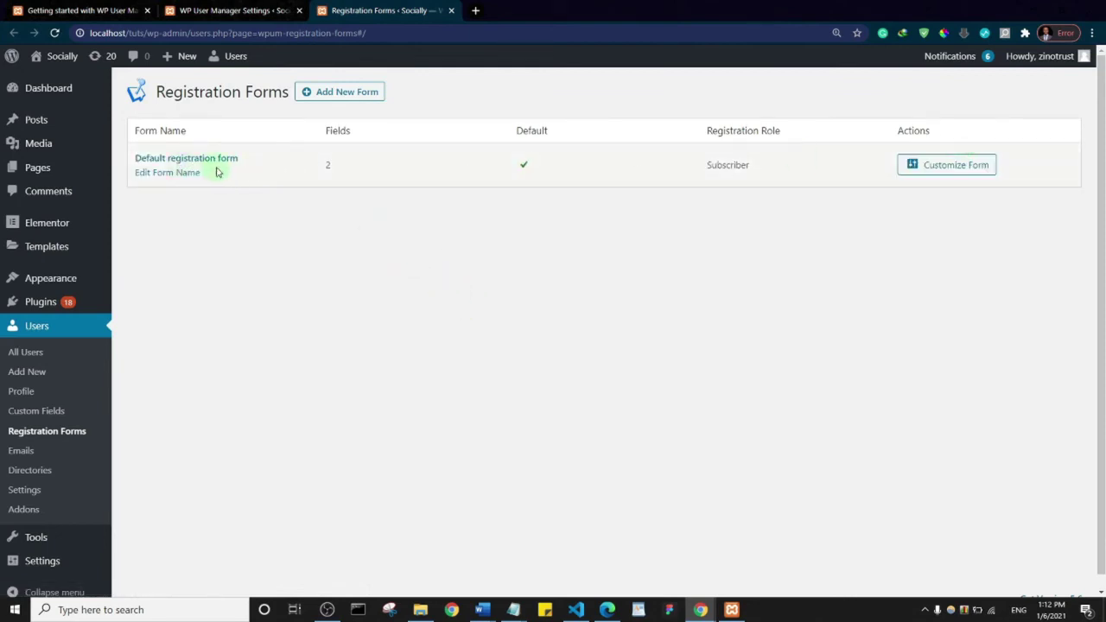
left_click(948, 167)
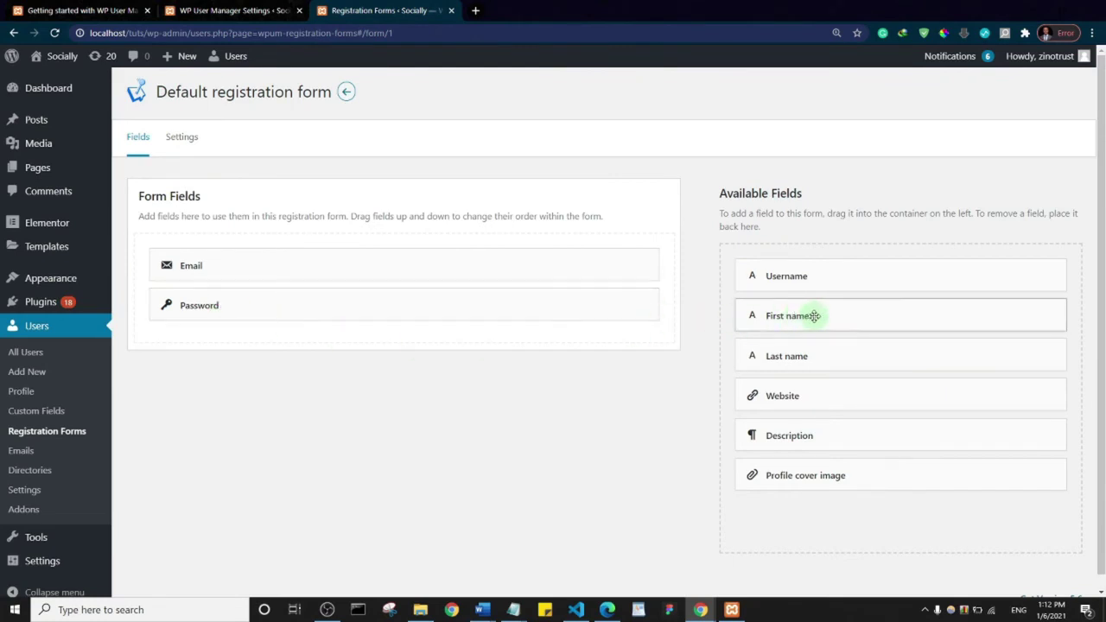
- Add the Username field to the default registration form between Email and Password
left_click_drag(820, 285, 216, 244)
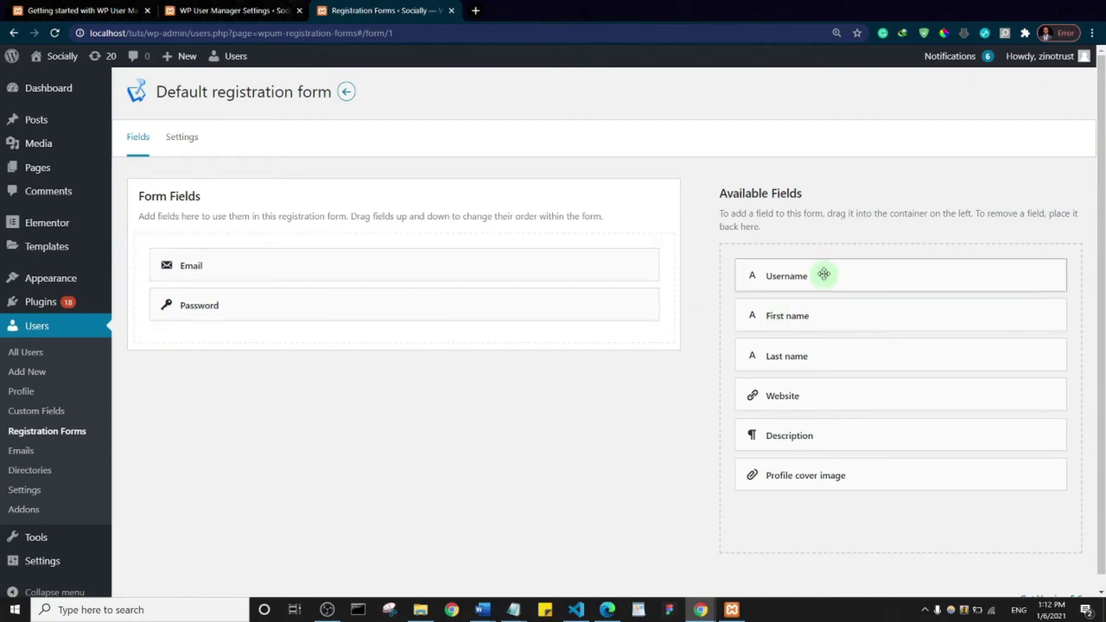
left_click_drag(812, 279, 207, 306)
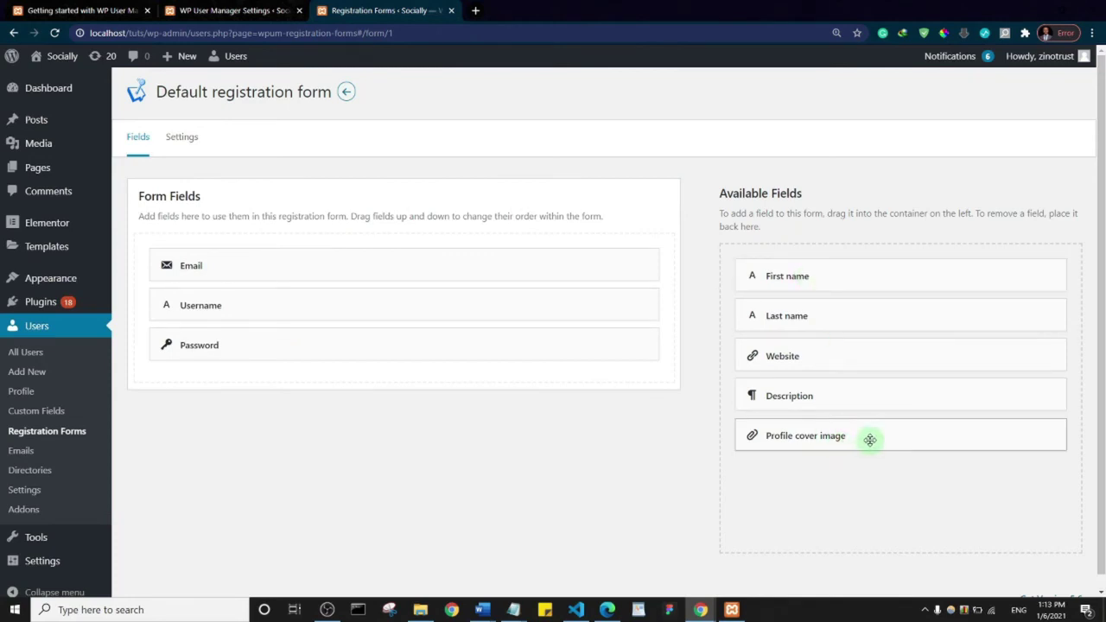
mouse_move(869, 440)
left_mouse_down()
mouse_move(565, 363)
mouse_move(289, 354)
mouse_move(265, 320)
mouse_move(264, 340)
mouse_move(886, 429)
left_mouse_up()
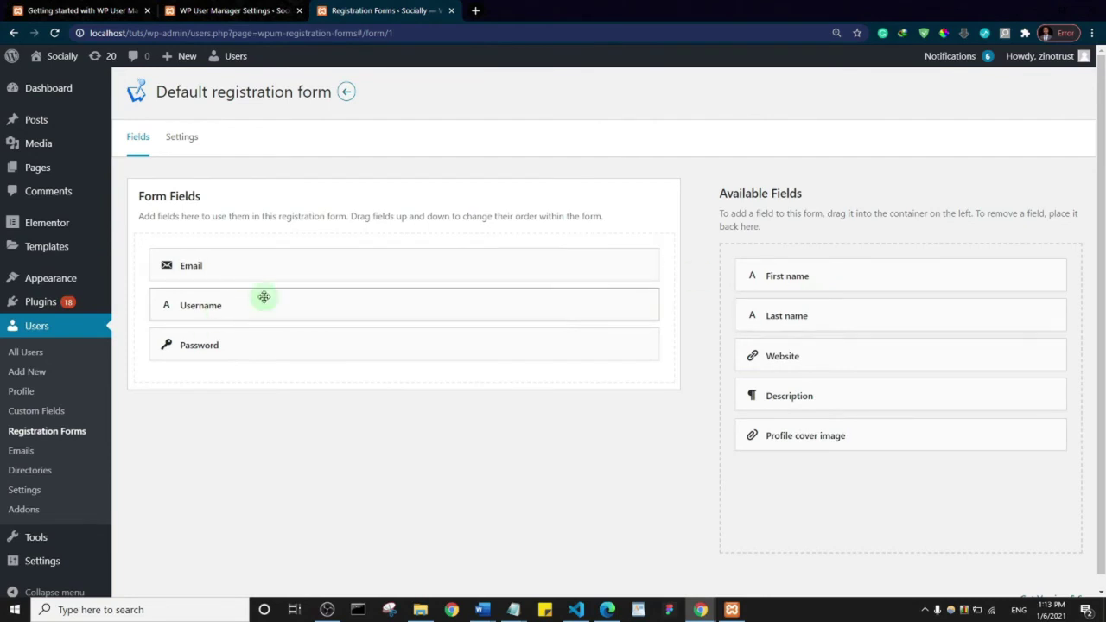
scroll(325, 288, "down", 1)
scroll(331, 285, "up", 1)
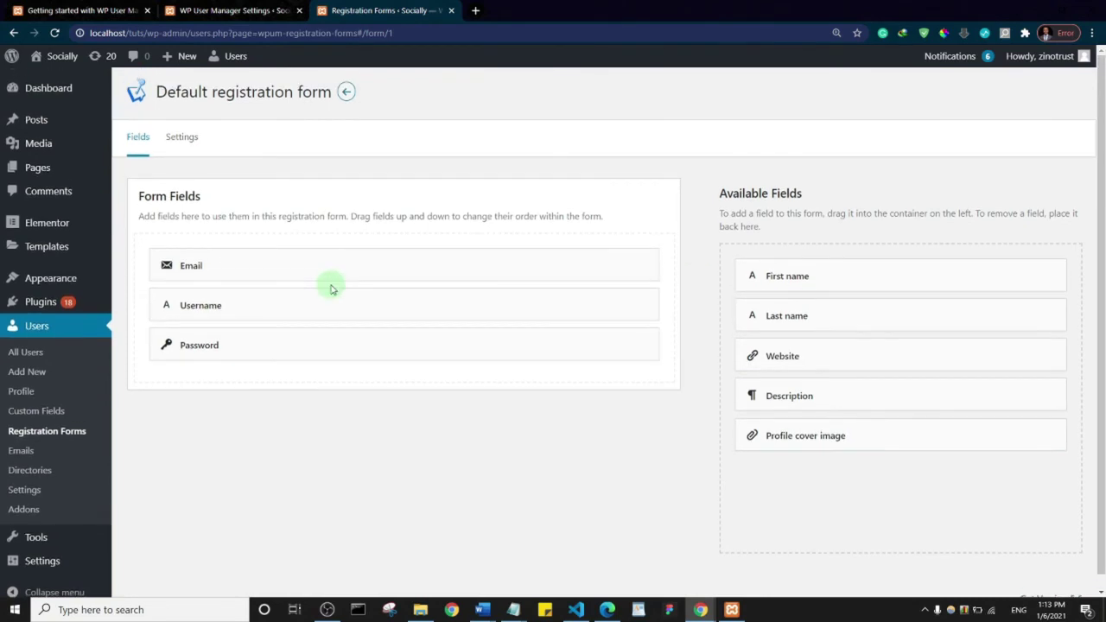
- Review the default registration form's settings, such as its registration role, and close the form's browser tab
left_click(175, 144)
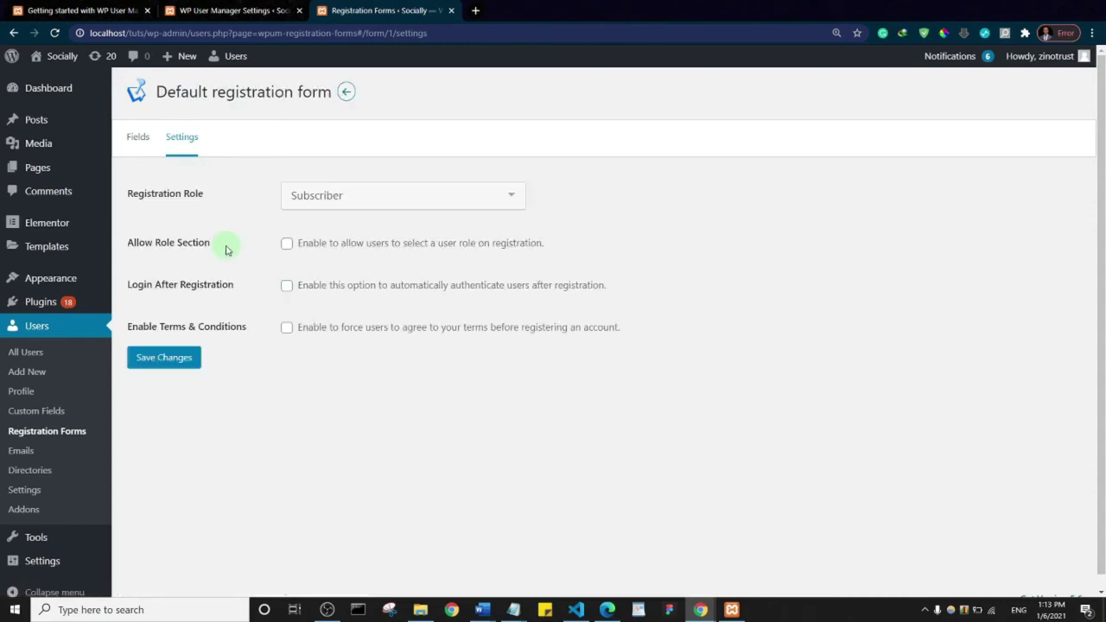
left_click(131, 143)
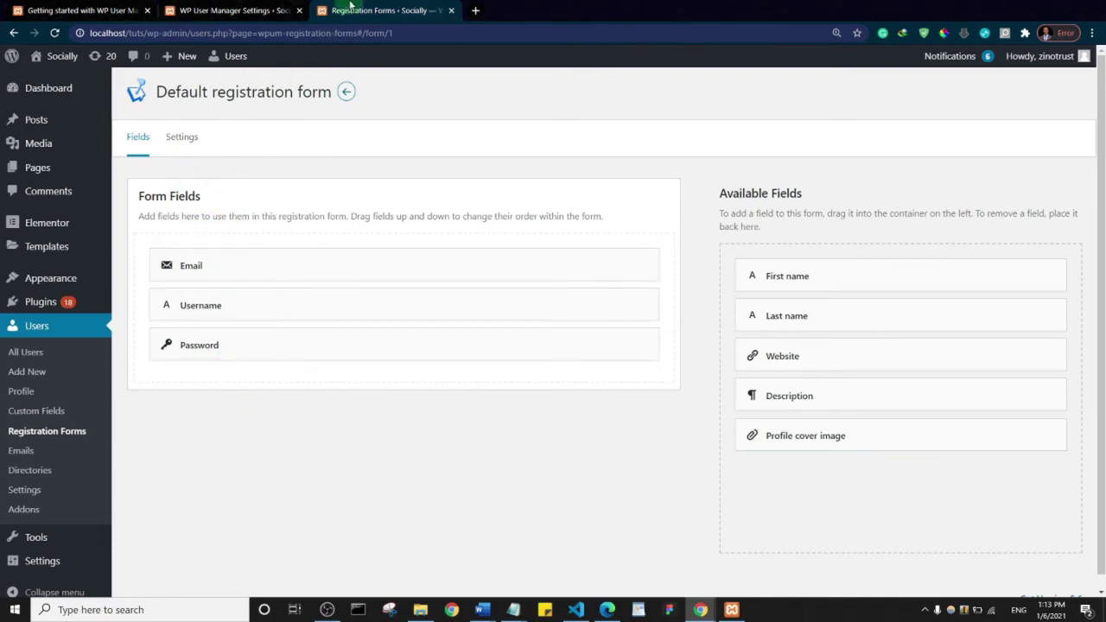
key("ctrl+w")
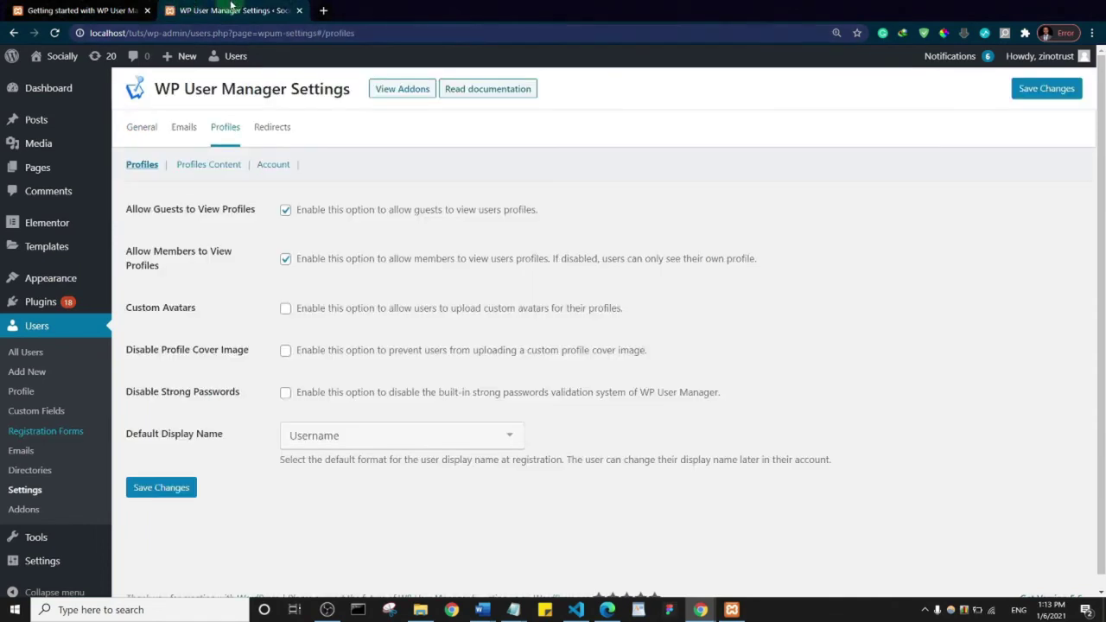
- Open the Redirects settings and browse the pages available for After Login without choosing one
left_click(273, 127)
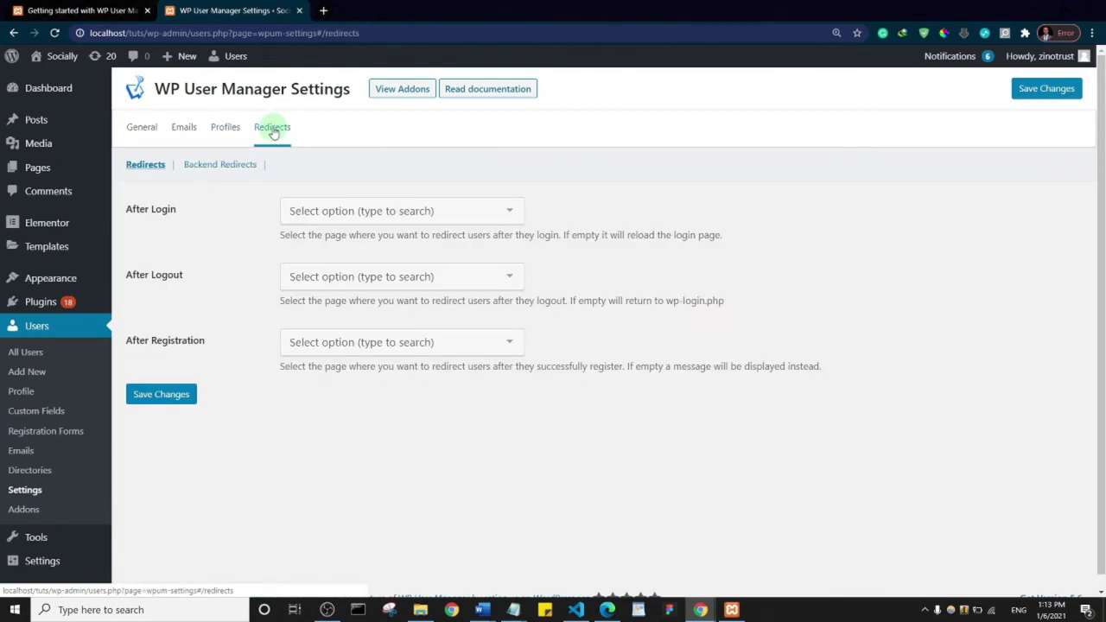
left_click(385, 221)
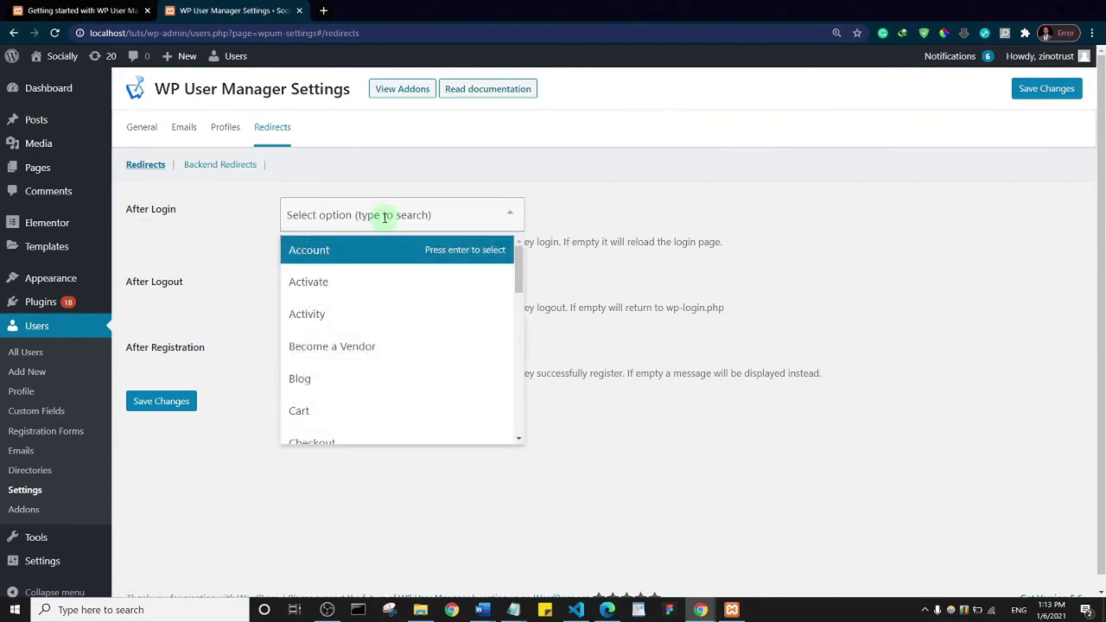
scroll(415, 338, "down", 5)
scroll(418, 342, "up", 5)
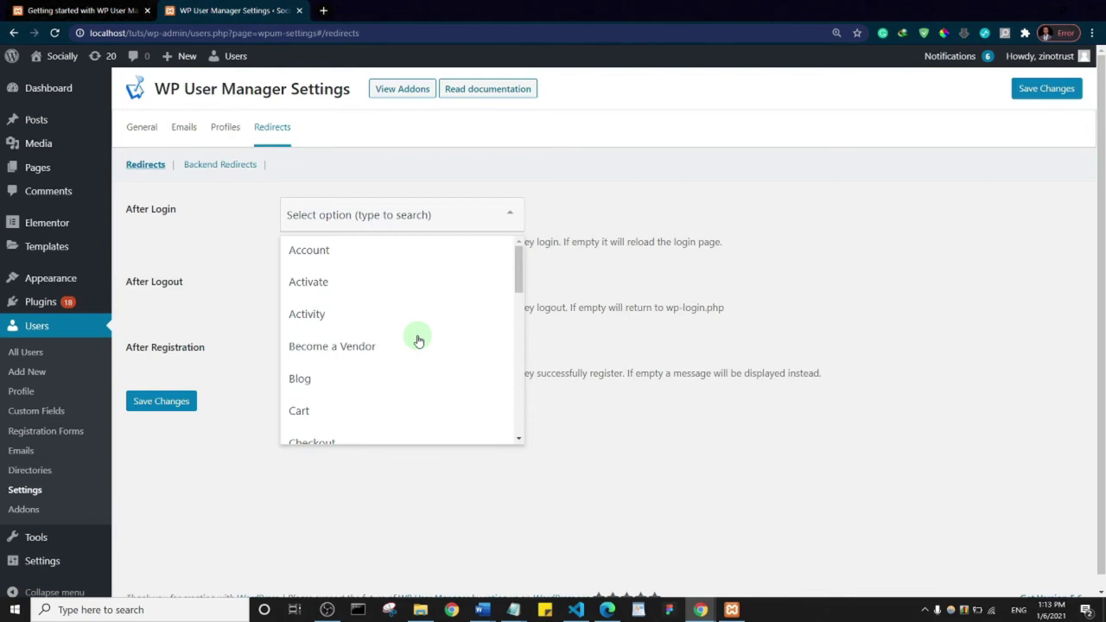
left_click(618, 186)
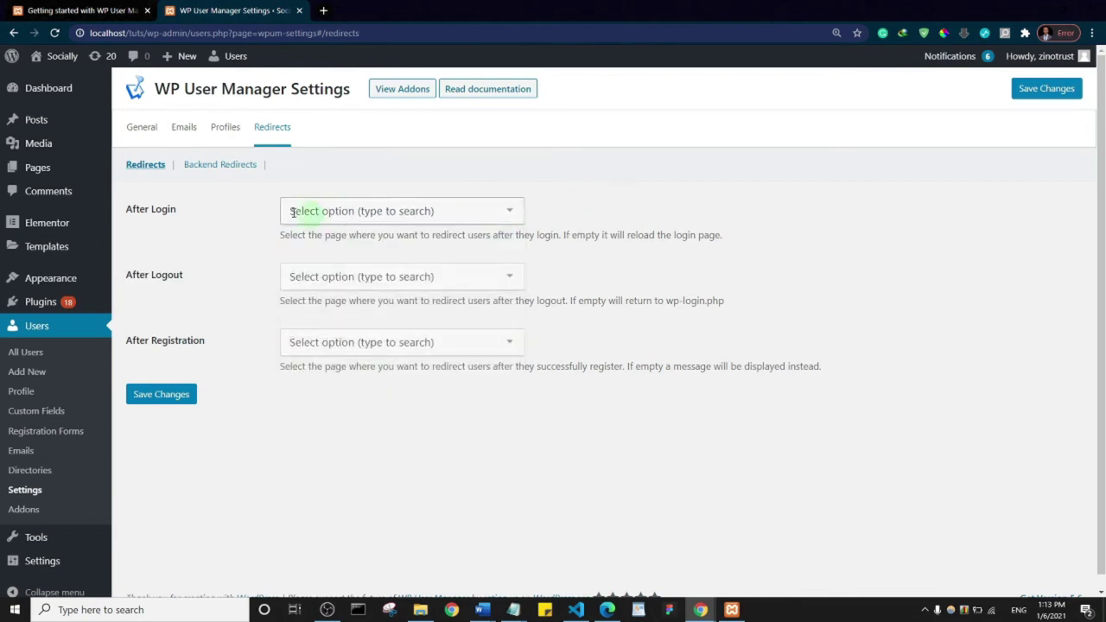
- Set the After Logout redirect to the Log In page
left_click(363, 277)
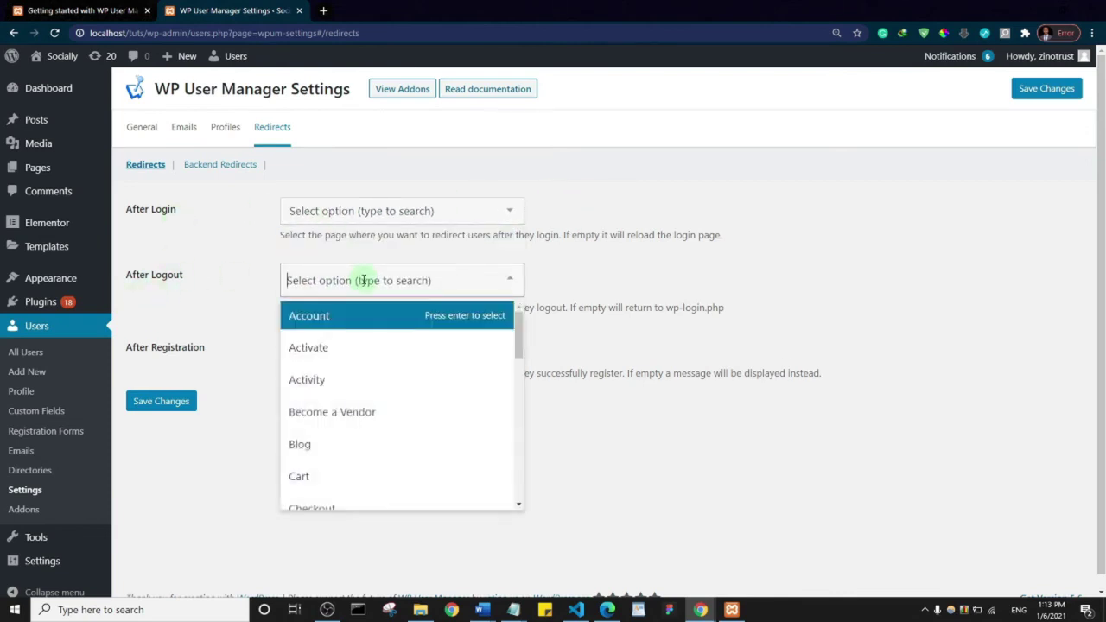
scroll(403, 452, "down", 5)
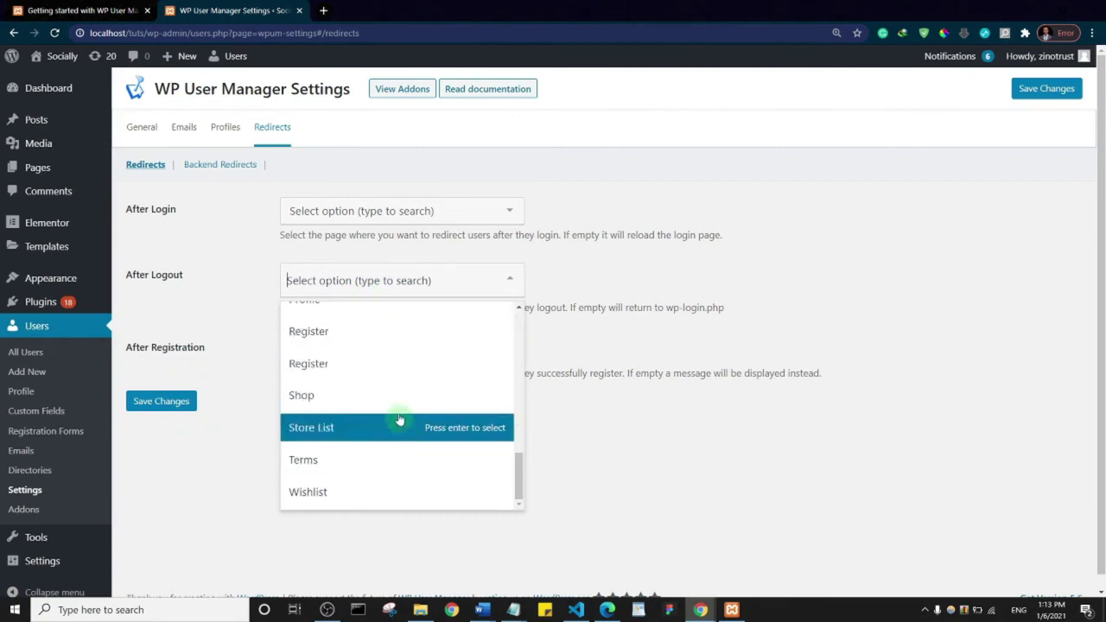
scroll(415, 406, "down", 1)
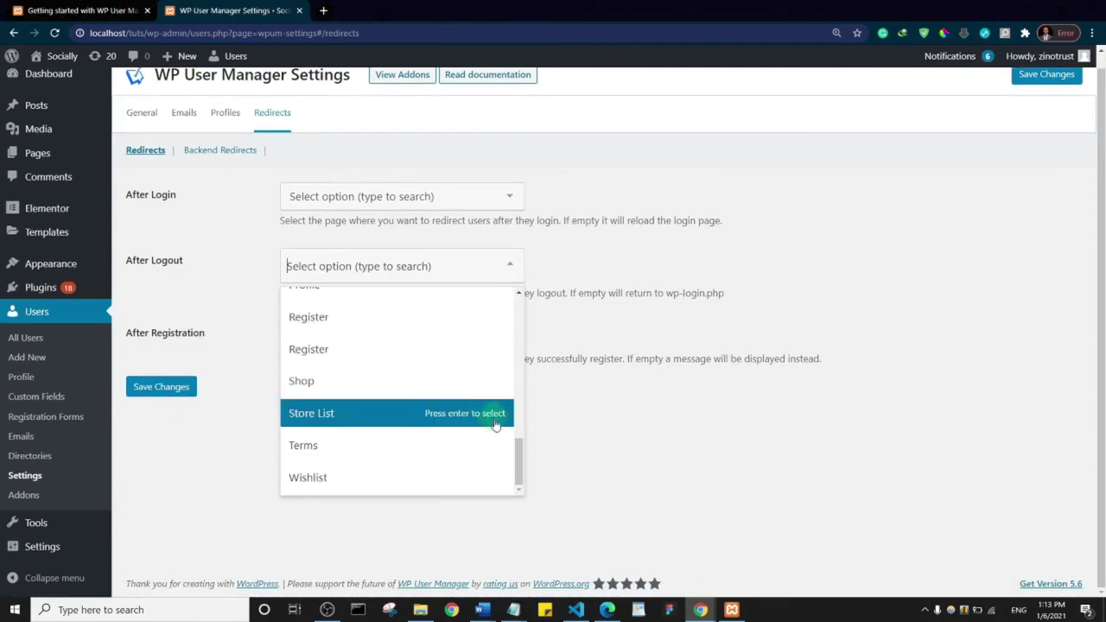
left_click_drag(518, 452, 521, 372)
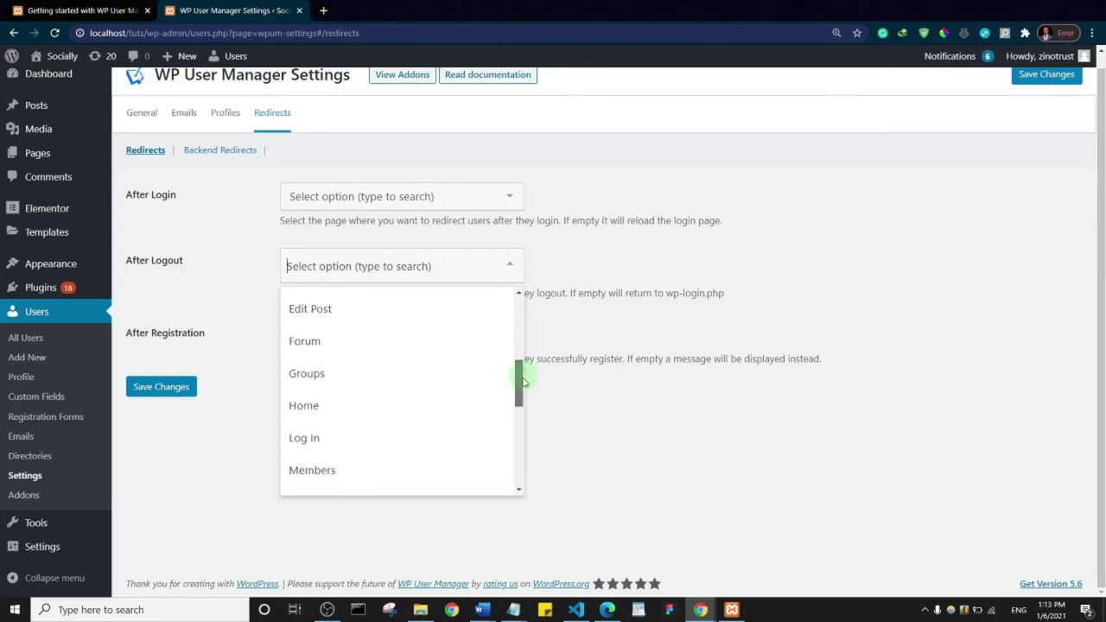
left_click(357, 424)
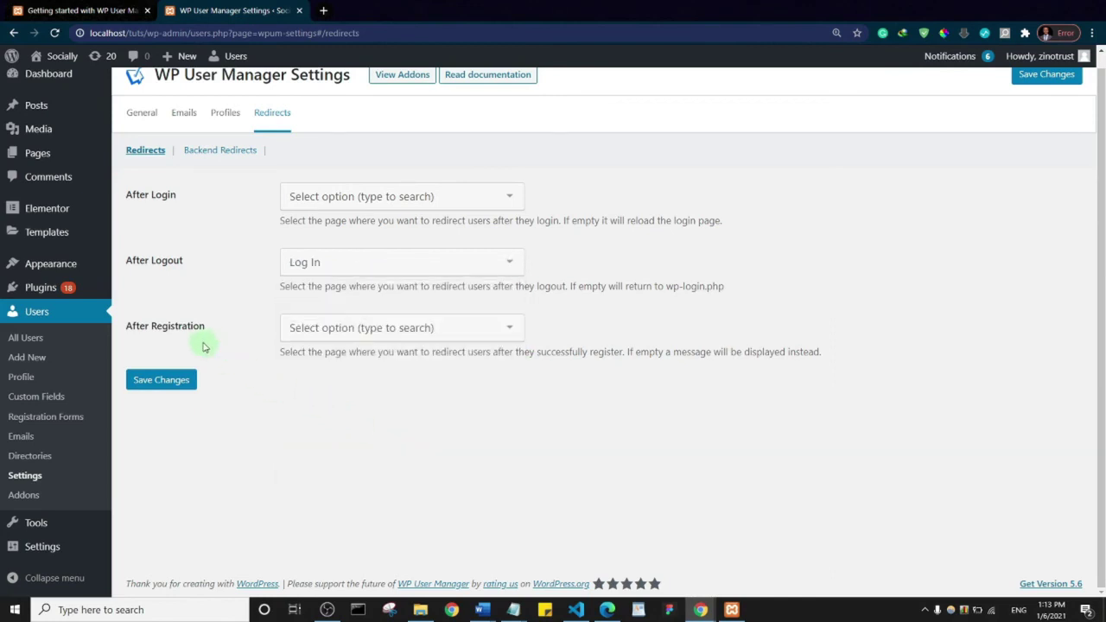
- Set the After Registration redirect to the Home page and save the redirect settings
left_click(378, 328)
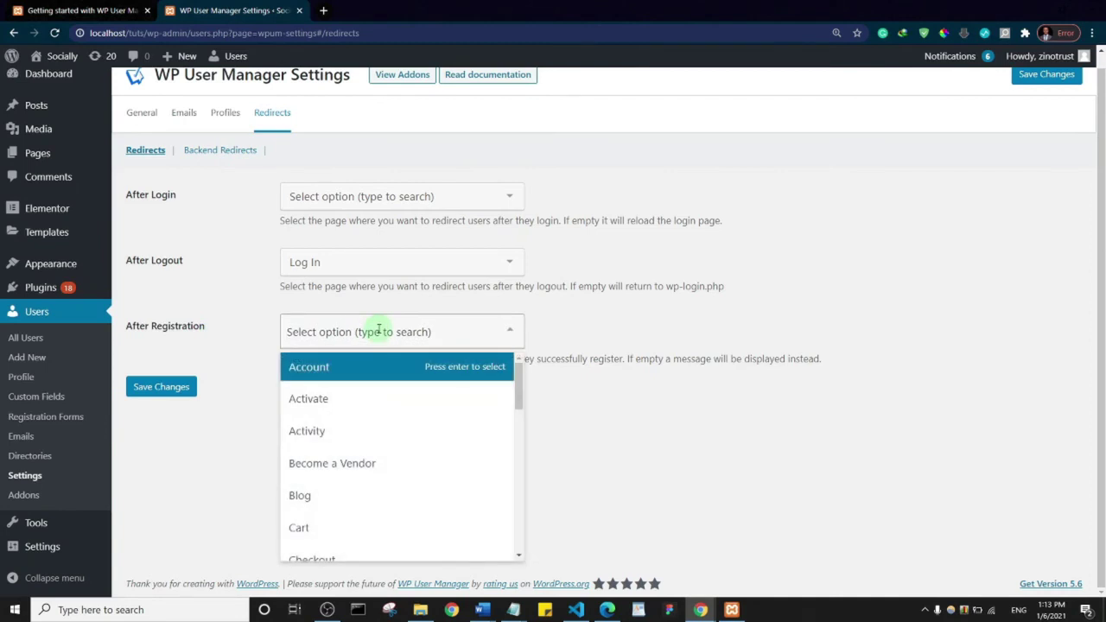
left_click_drag(519, 383, 524, 457)
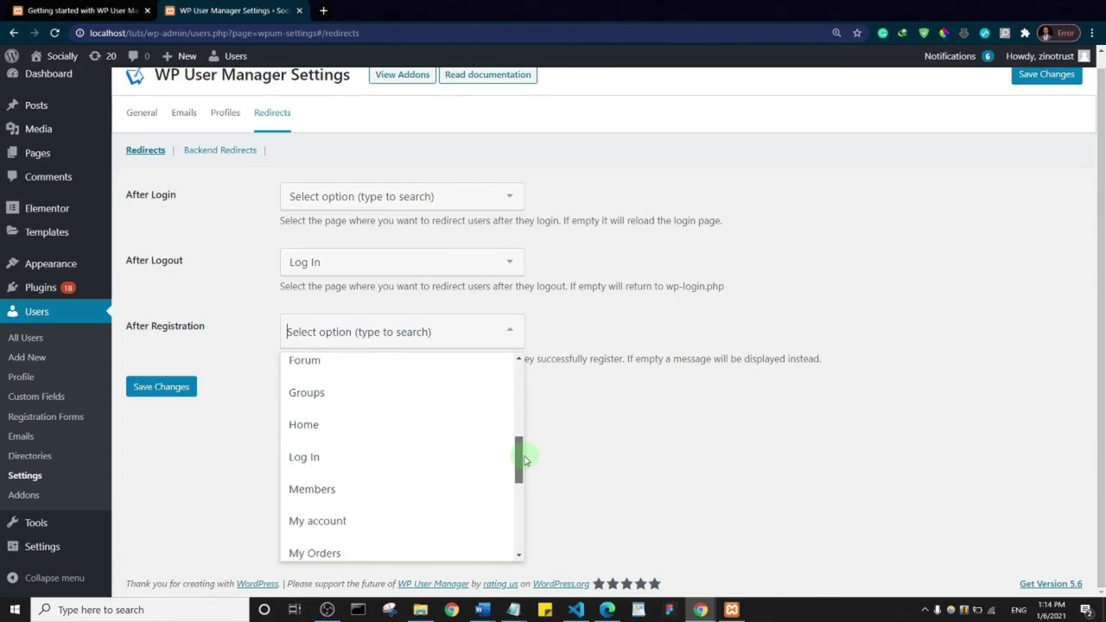
left_click(302, 427)
left_click(173, 385)
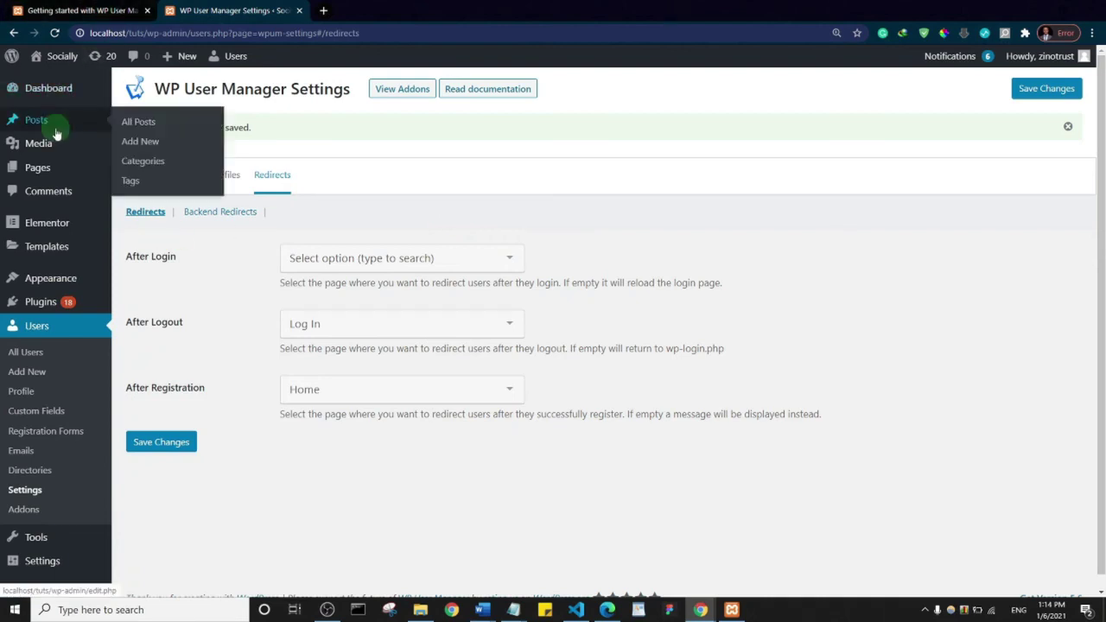
- Find the Log In page in the site's list of pages and view it in a new browser tab
left_click(37, 171)
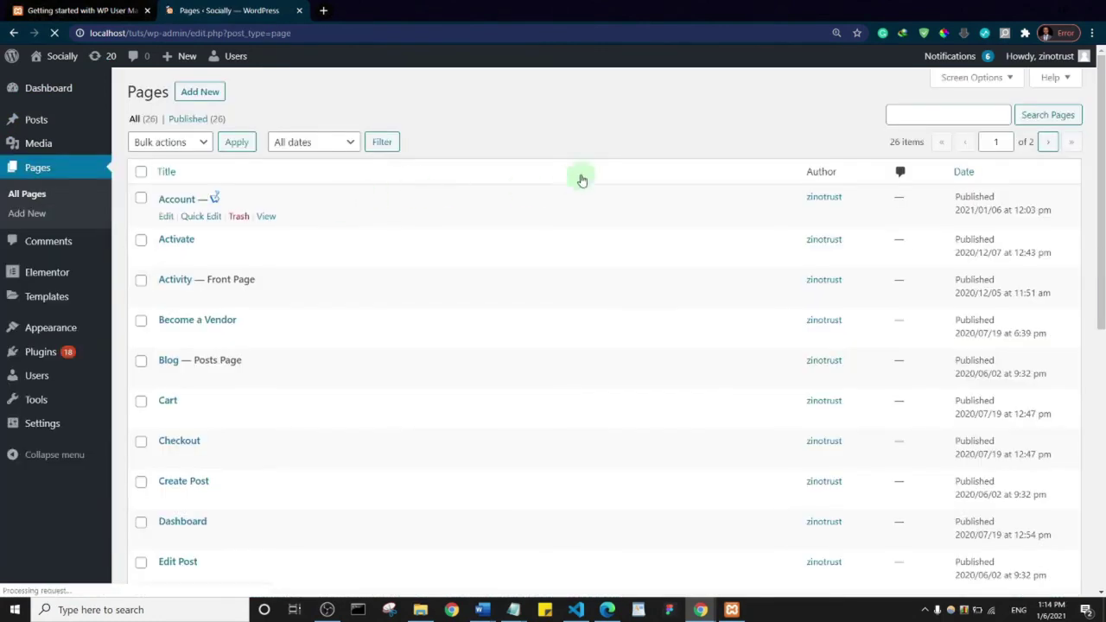
left_click_drag(1099, 173, 1103, 416)
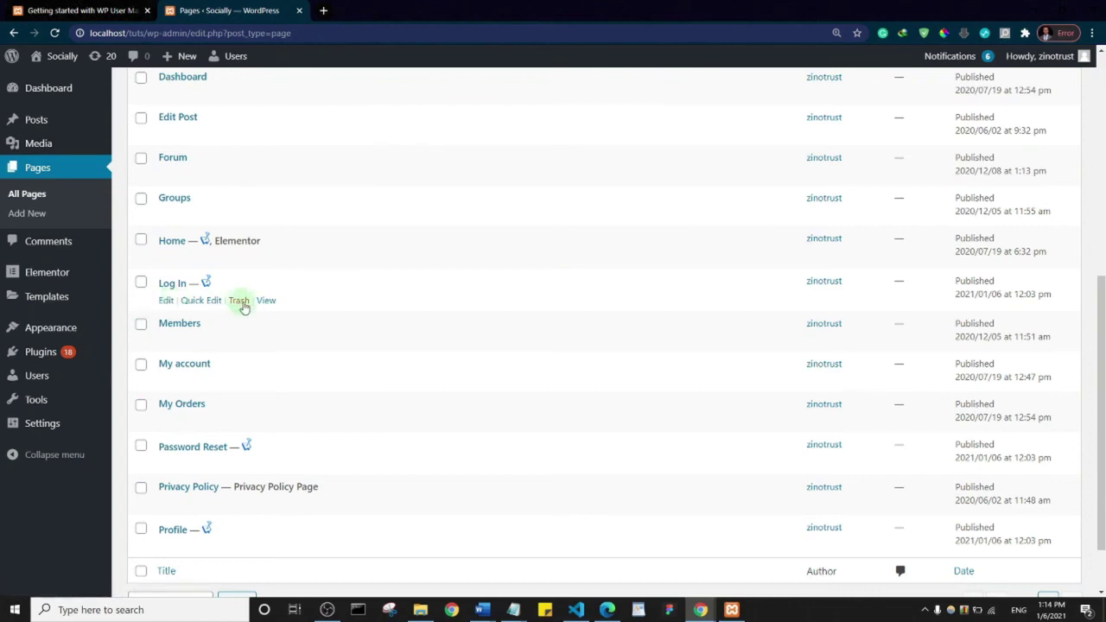
left_click(266, 304)
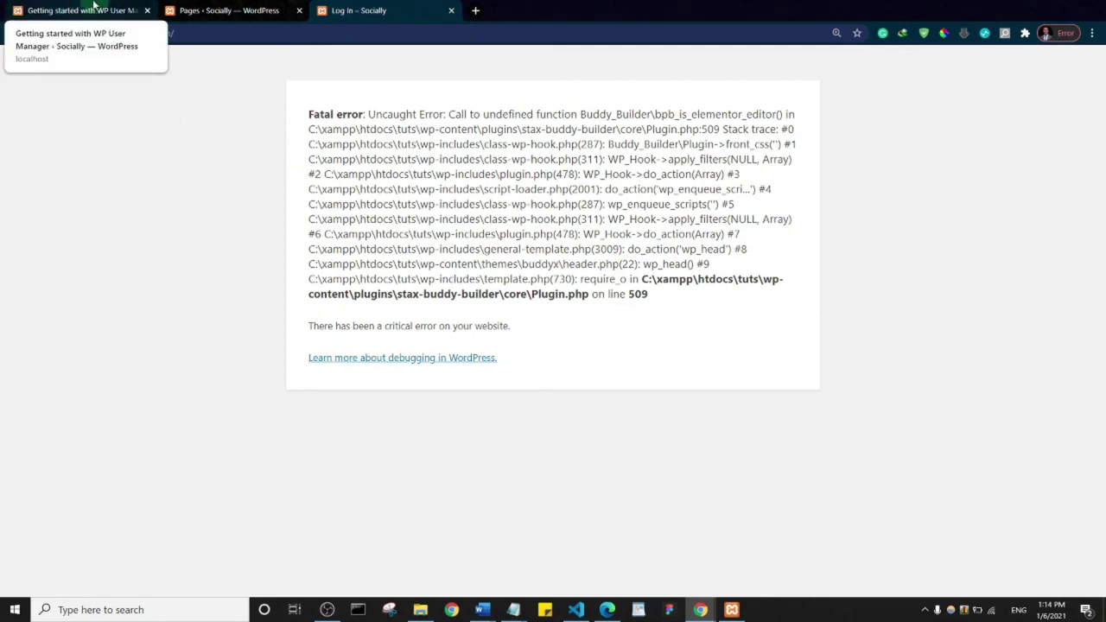
- Return to the WP User Manager welcome tab and open the list of installed plugins there
left_click(65, 7)
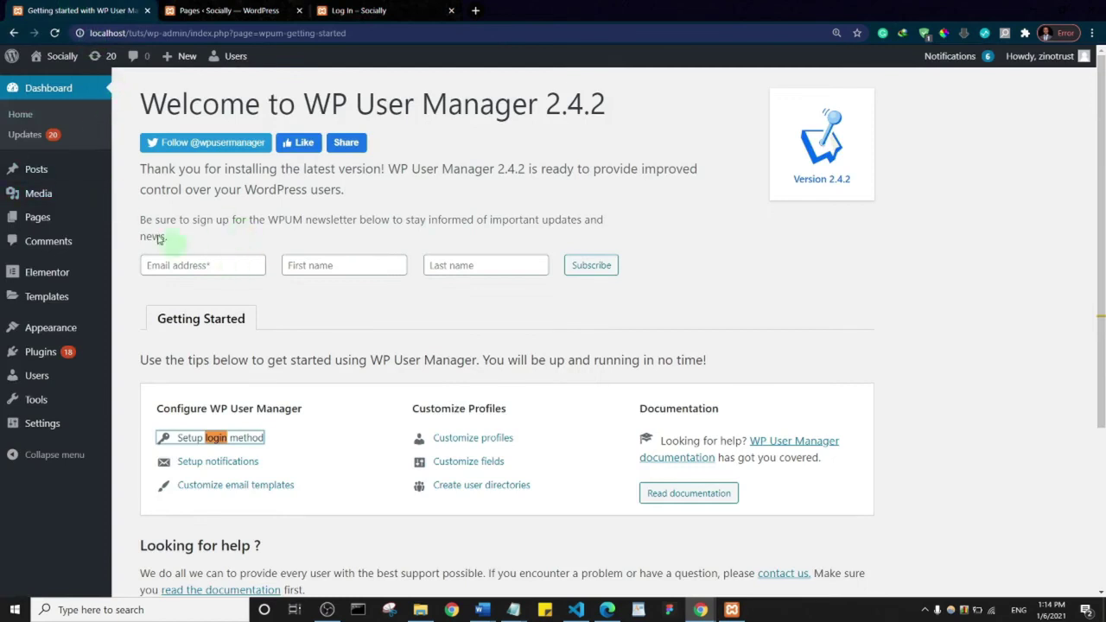
mouse_move(44, 350)
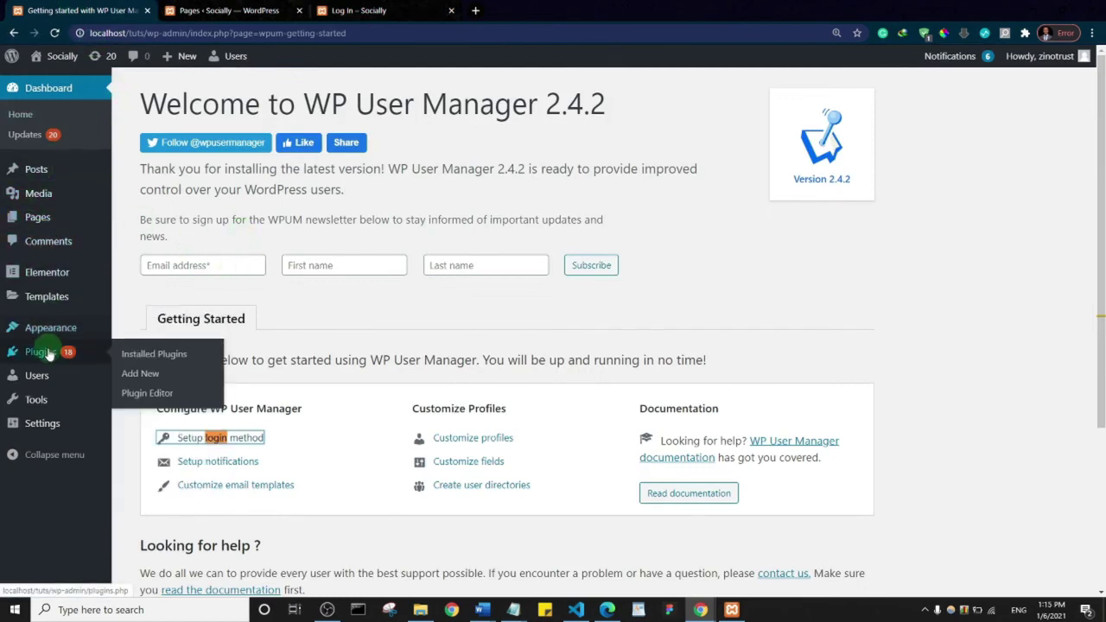
left_click(138, 359)
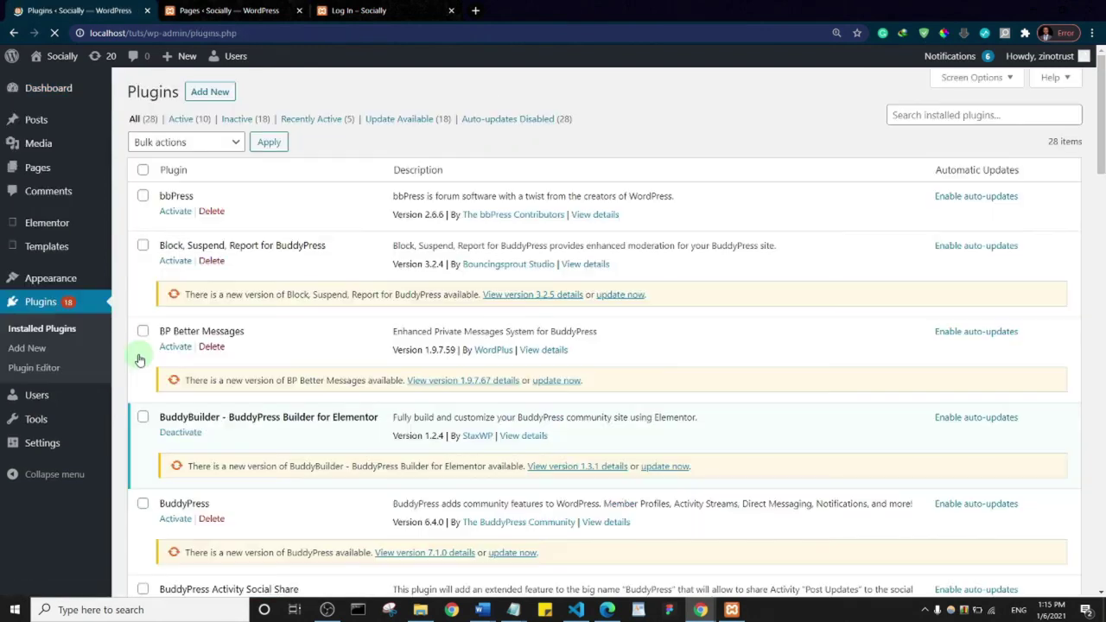
- Deactivate the BuddyBuilder - BuddyPress Builder for Elementor plugin and reload the Log In page
scroll(329, 285, "down", 4)
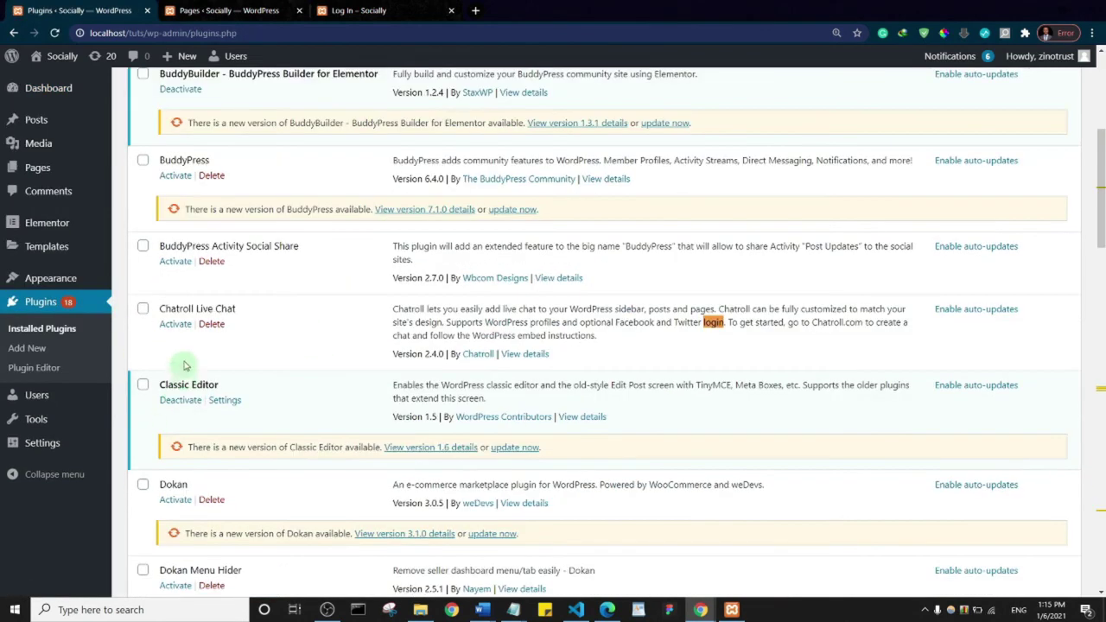
scroll(259, 319, "up", 4)
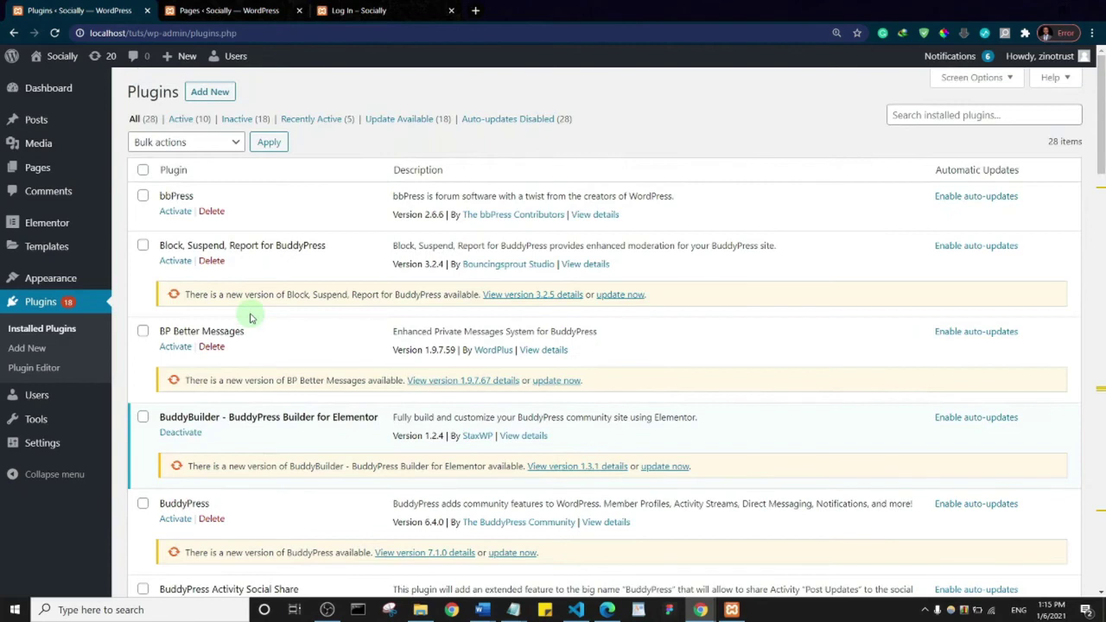
left_click(177, 433)
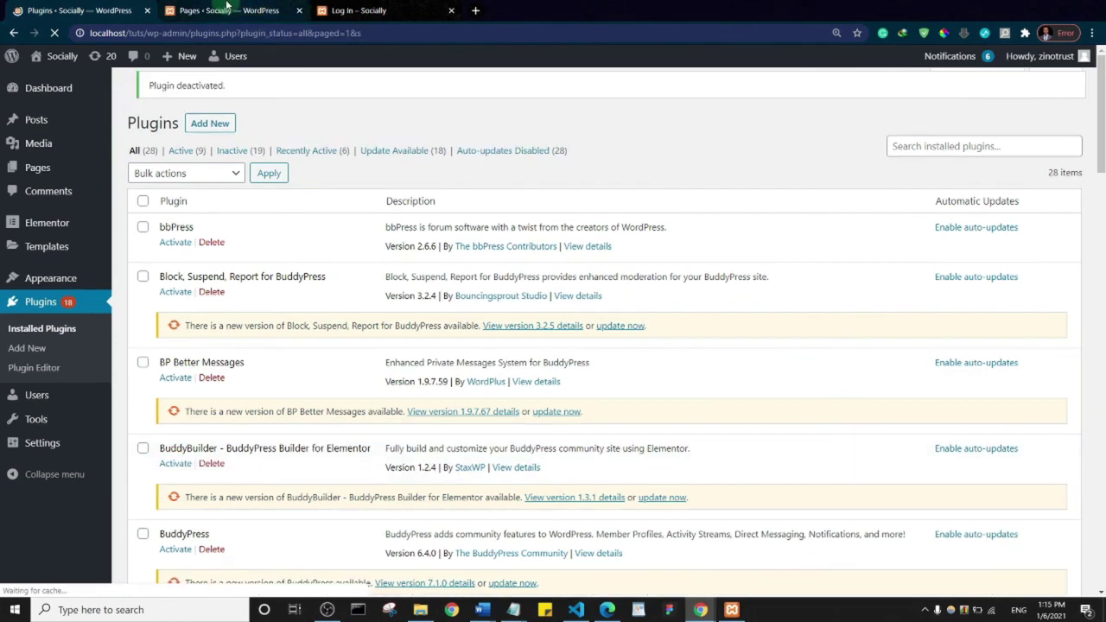
left_click(358, 11)
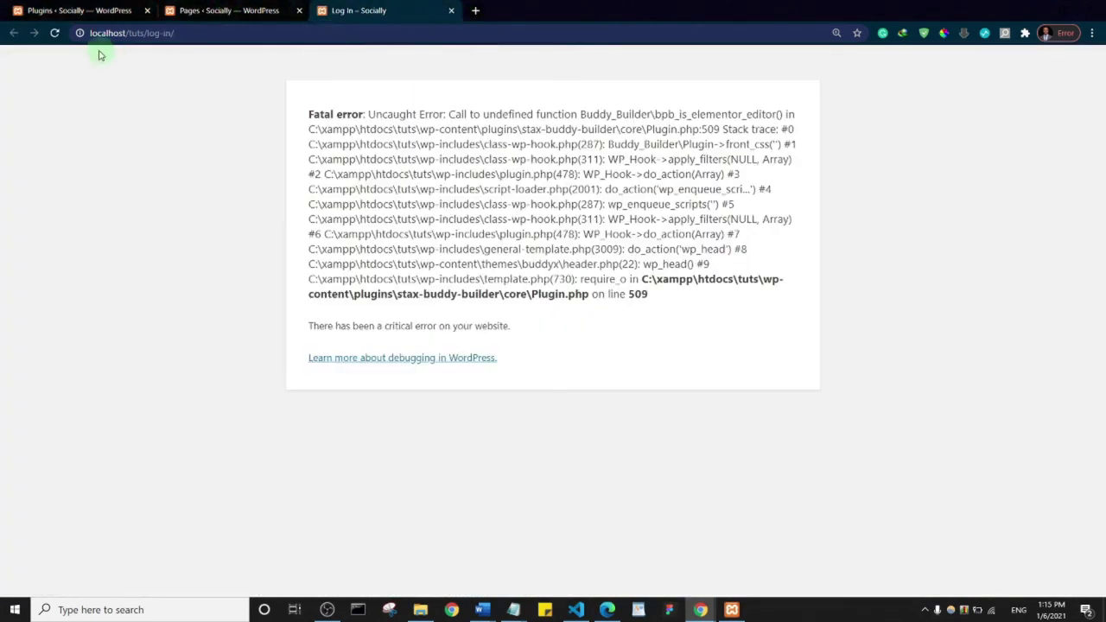
left_click(55, 35)
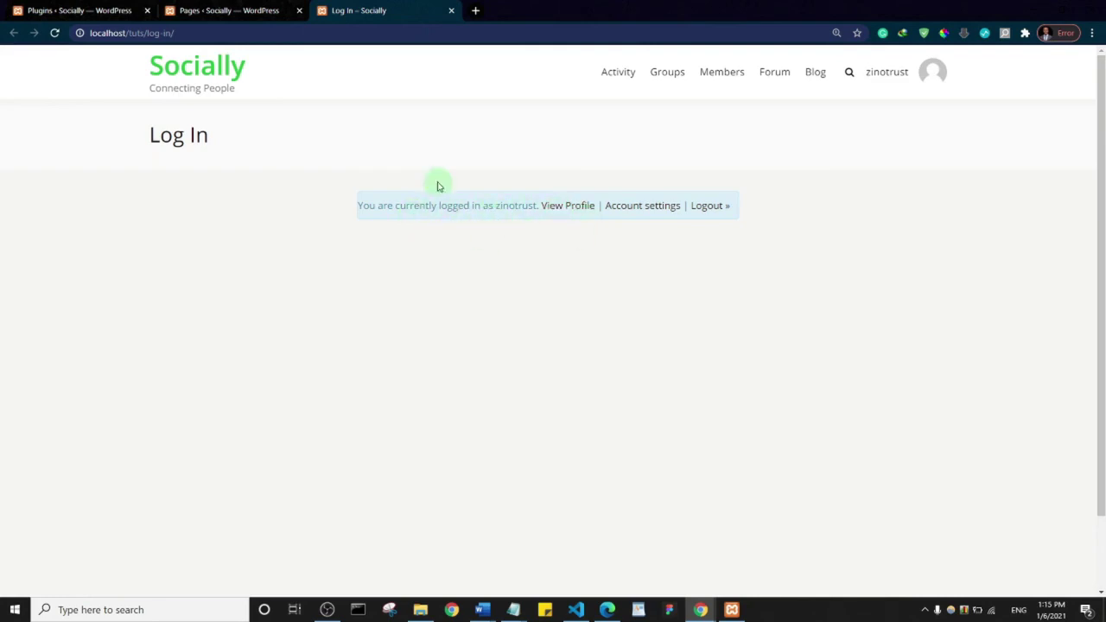
- Open the default registration form's field editor at localhost/tuts/wp-admin/users.php?page=wpum-registration-forms#/form/1
left_click(201, 31)
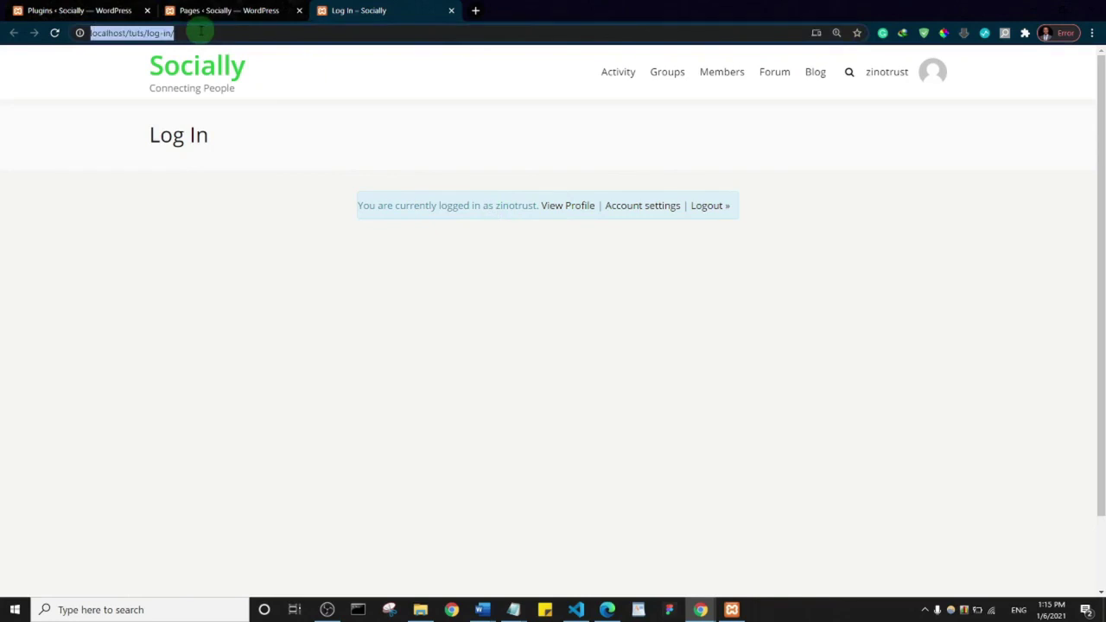
type("localhost/tuts/wp-admin/users.php?page=wpum-registration-forms#/form/1")
key("Return")
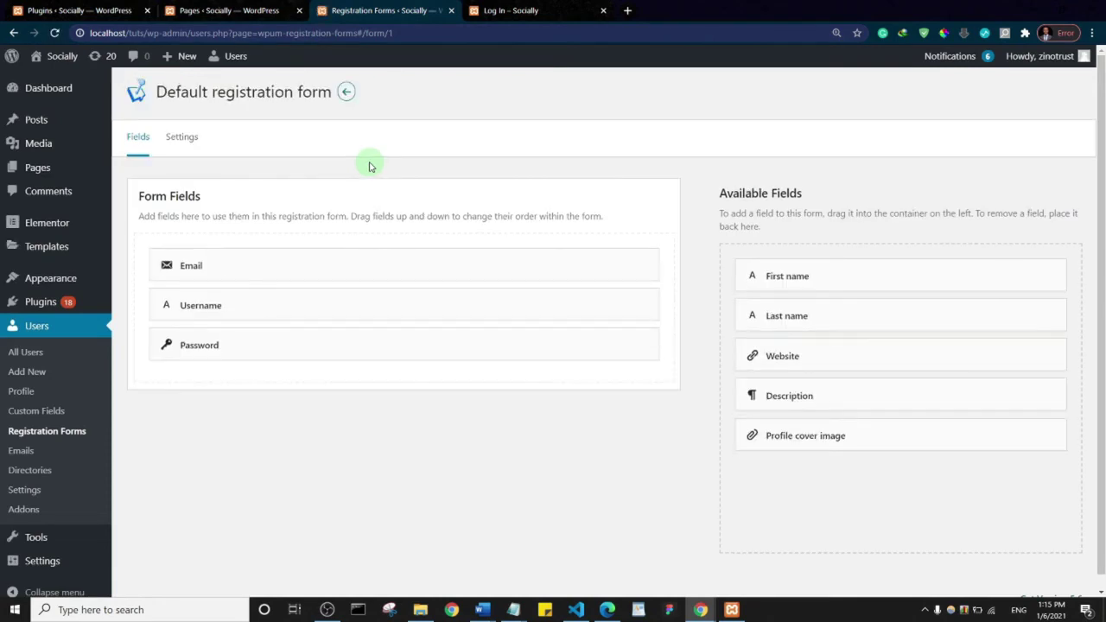
key("ctrl+shift+n")
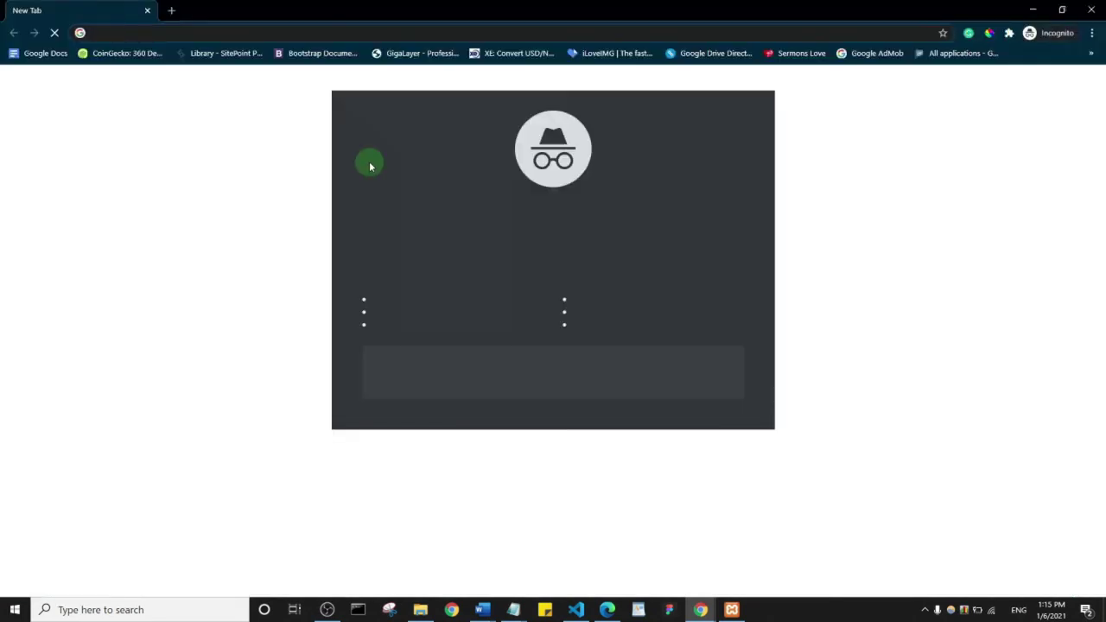
type("http://localhost/tuts/log-in/")
key("Return")
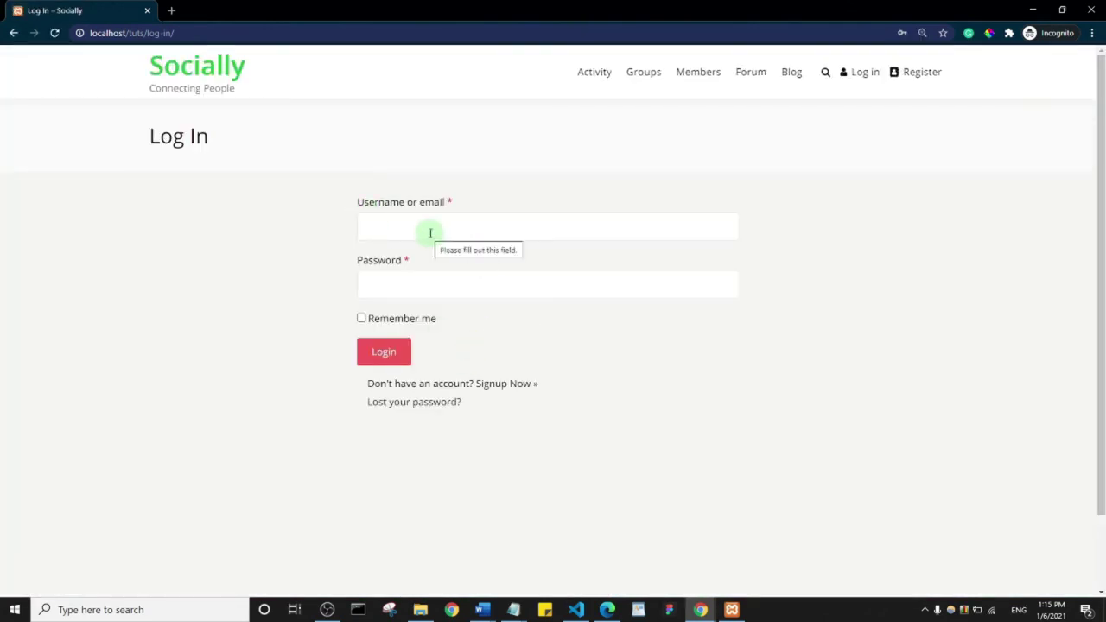
- Return to the site's list of pages in the regular browser window and search it for "reg"
key("alt+Tab")
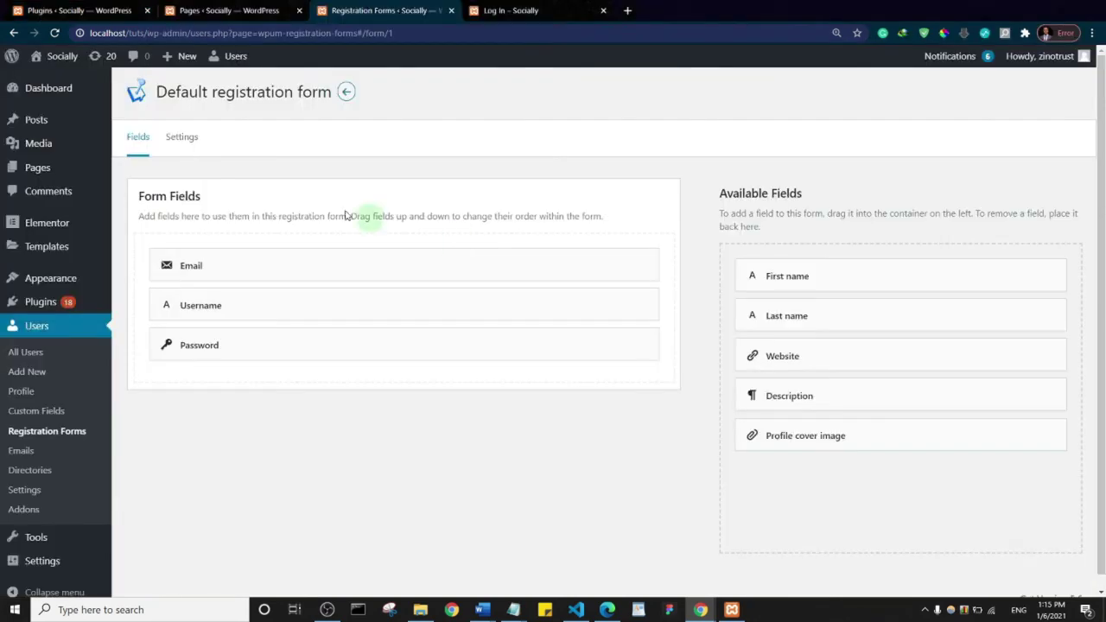
left_click(216, 11)
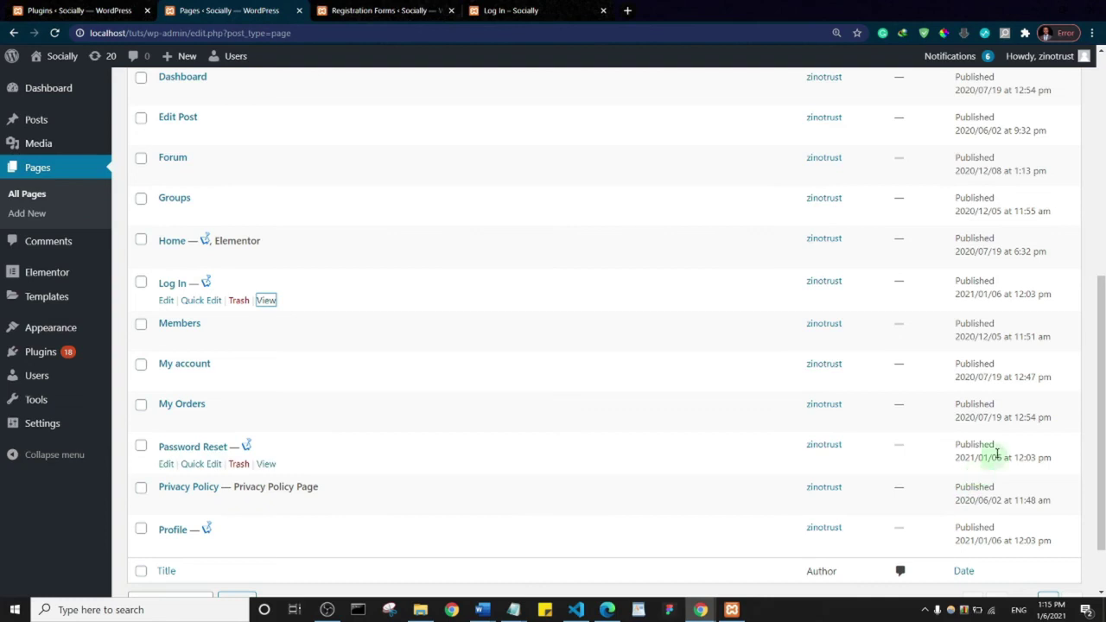
scroll(698, 408, "up", 5)
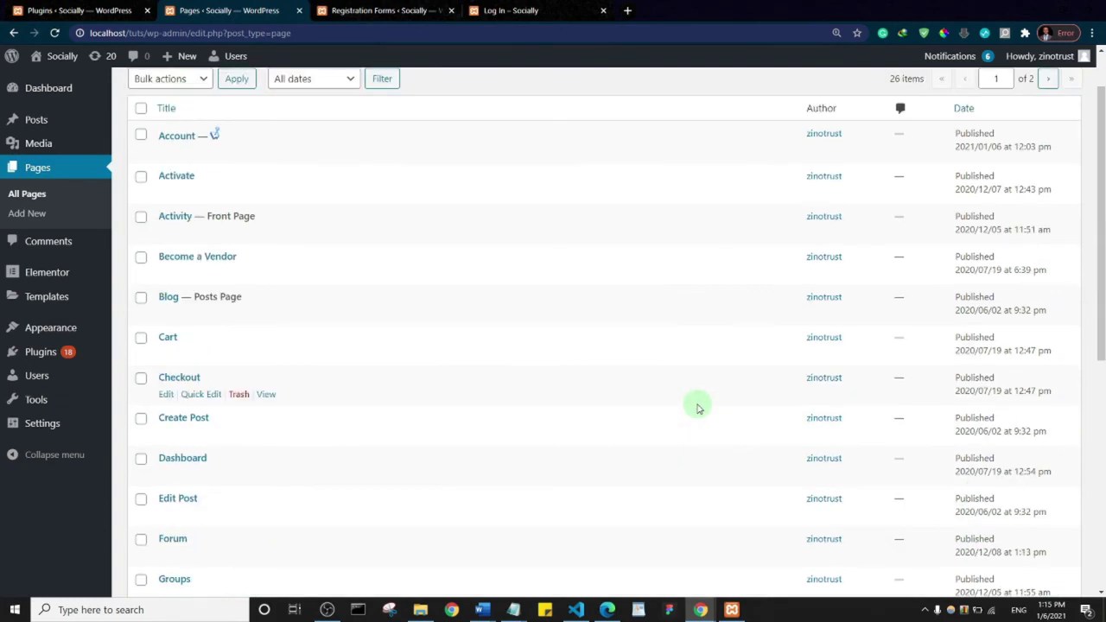
key("ctrl+f")
type("reg")
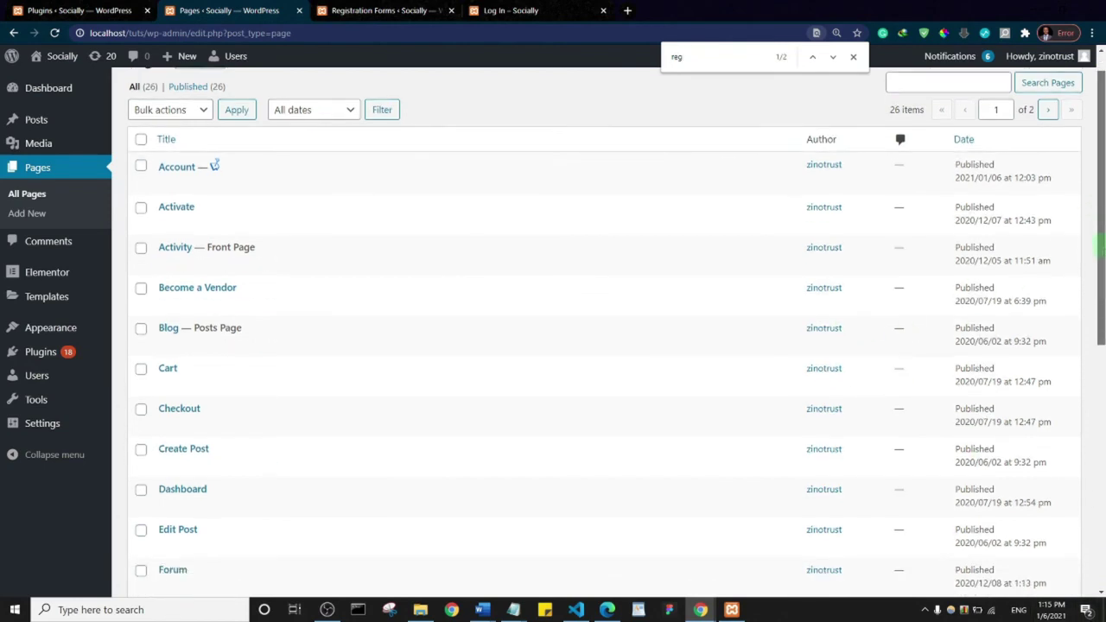
scroll(341, 311, "down", 4)
- From the incognito Log In page, open the Signup Now and Lost your password links in new tabs and view both pages
key("alt+Tab")
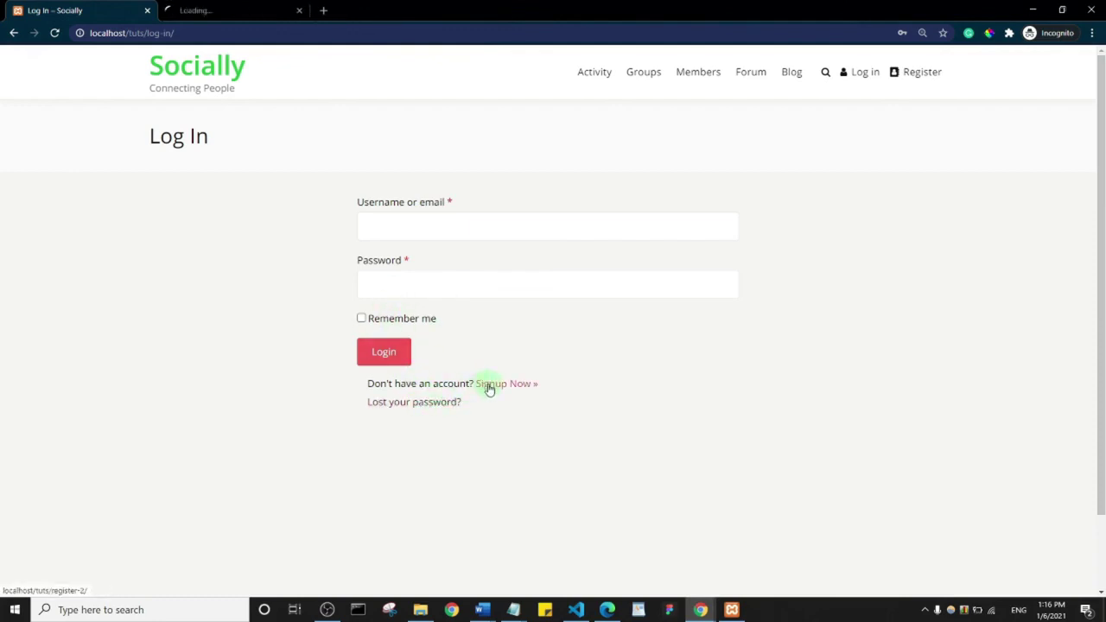
left_click(421, 406, "ctrl")
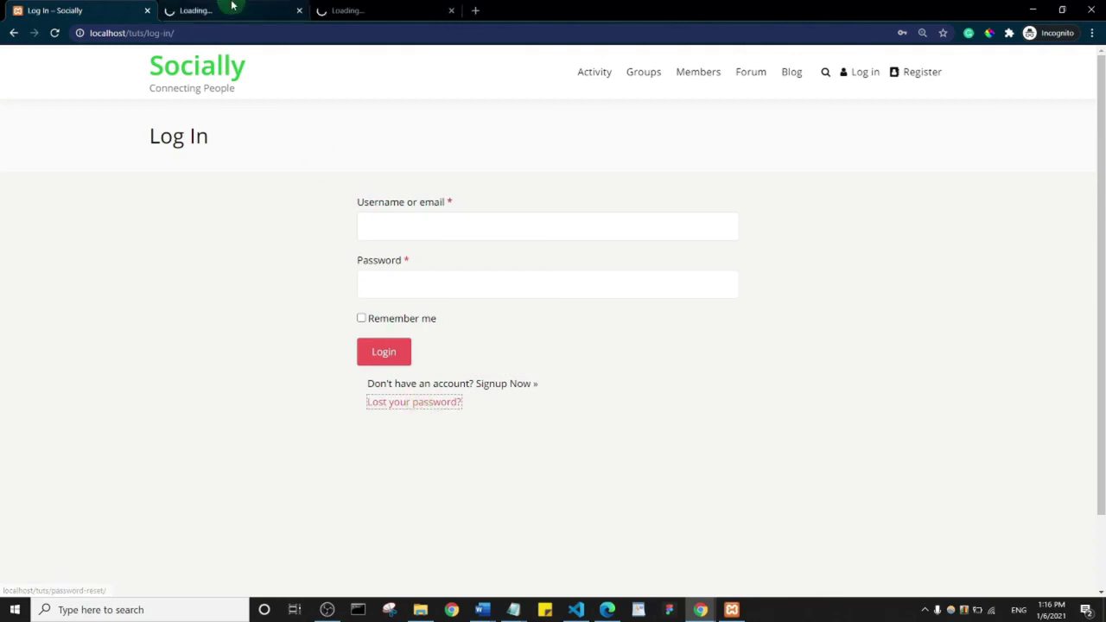
left_click(230, 10)
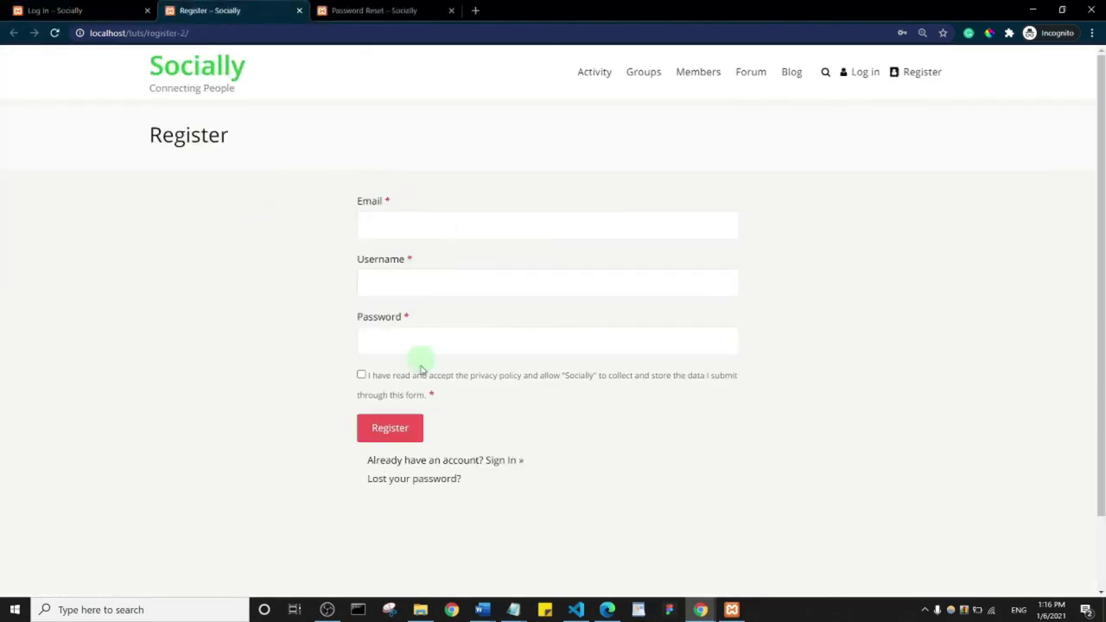
left_click(373, 9)
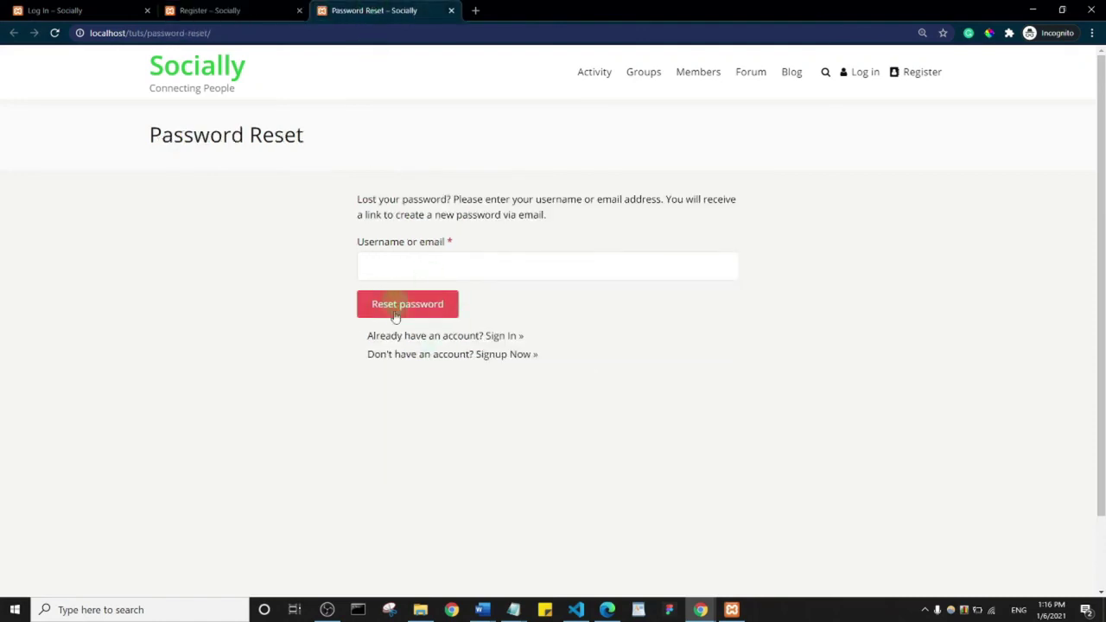